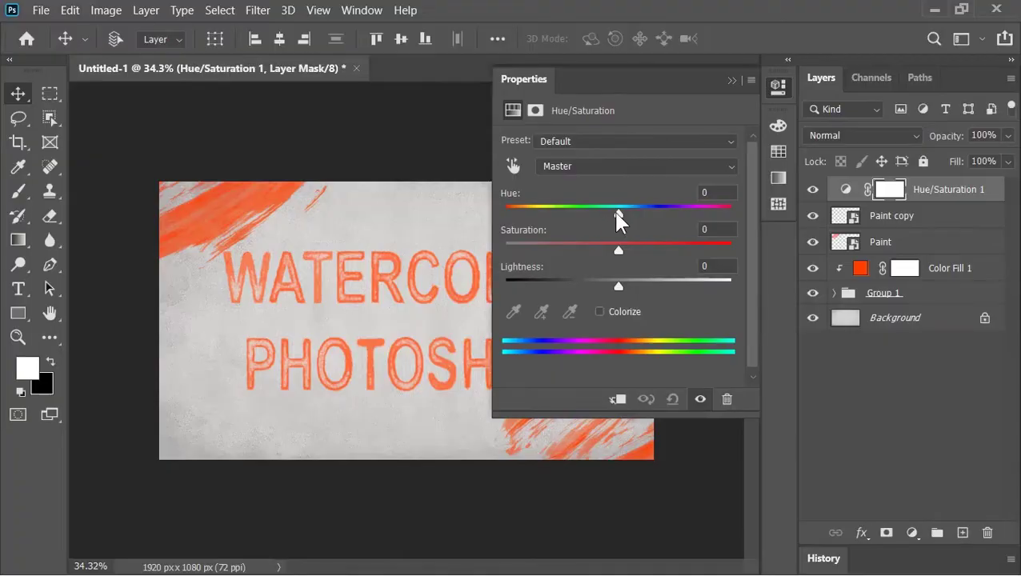
Drag the Hue slider so the orange watercolor text and strokes turn blue.
left_click_drag(619, 214, 520, 212)
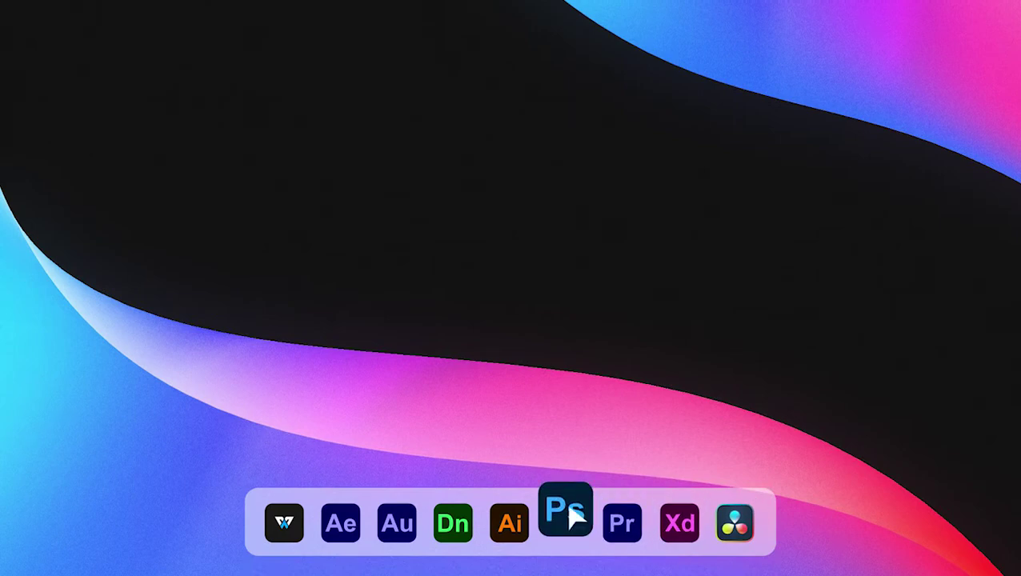
Launch Photoshop and create a 1920 × 1080 px document at 72 ppi.
left_click(567, 512)
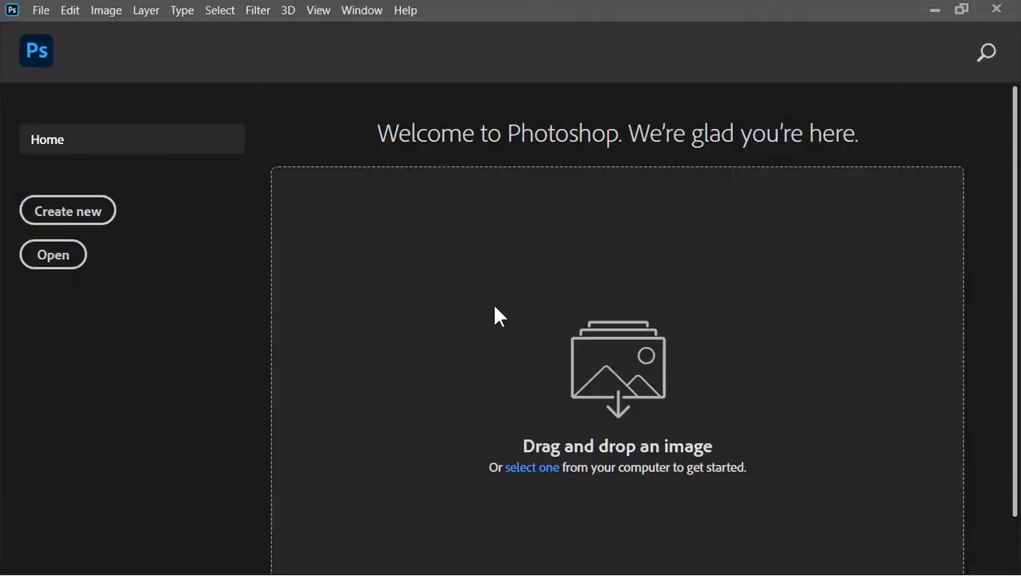
left_click(68, 212)
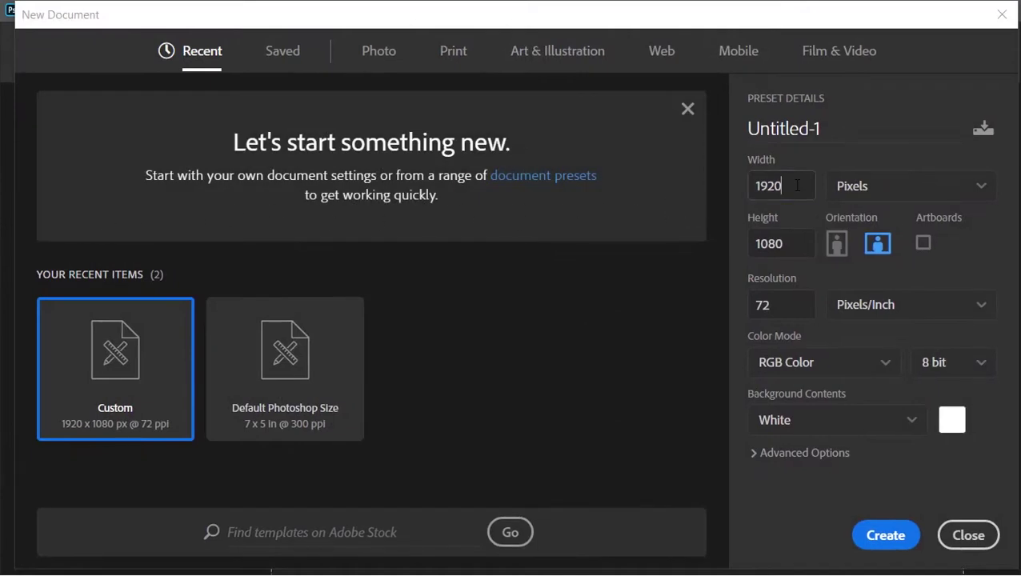
double_click(797, 186)
double_click(800, 236)
double_click(793, 303)
left_click(886, 536)
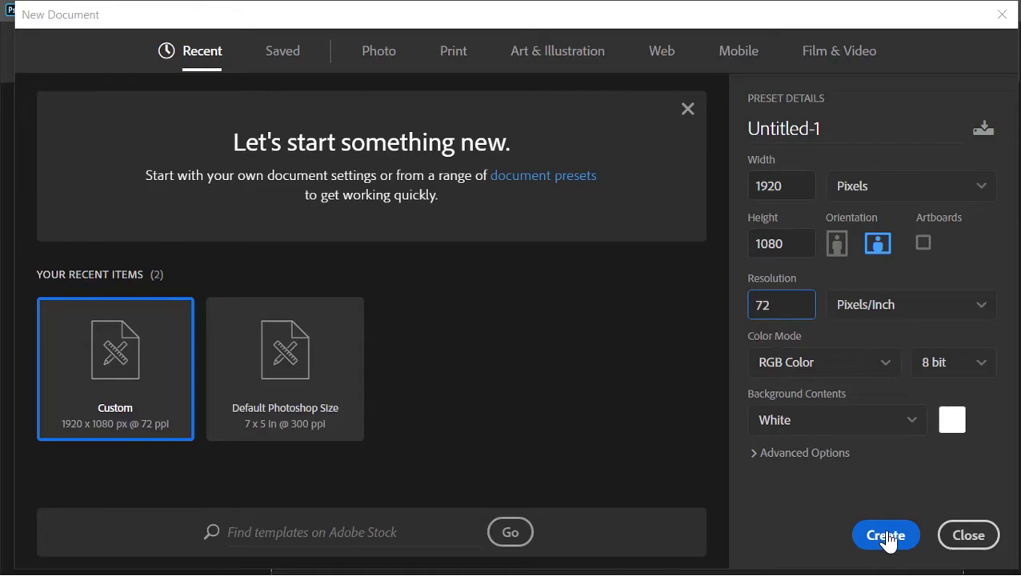
key("alt+Tab")
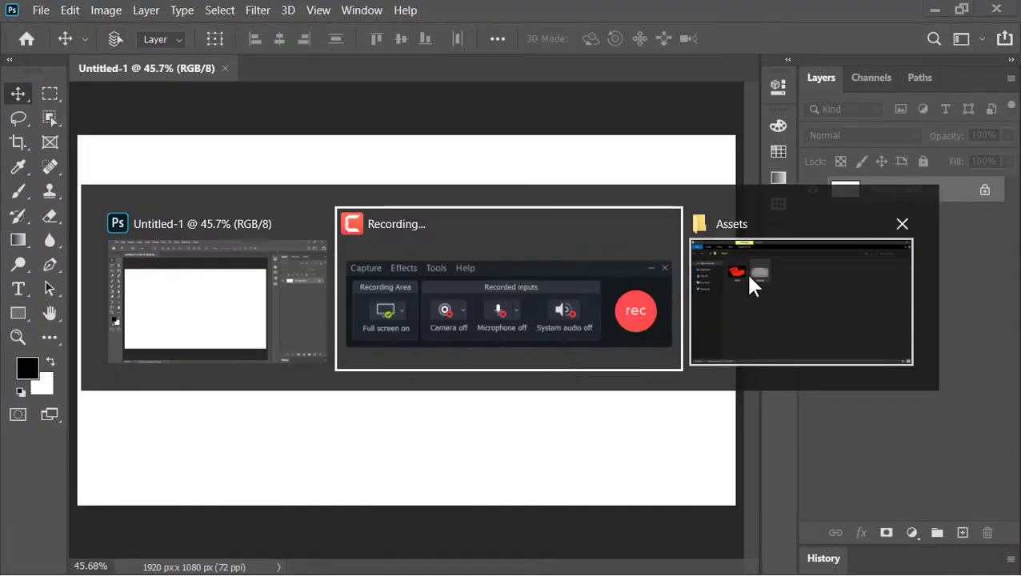
Place the grey Texture file from the Assets folder over the whole canvas.
left_click(750, 285)
key("alt+Tab")
left_click_drag(323, 217, 468, 311)
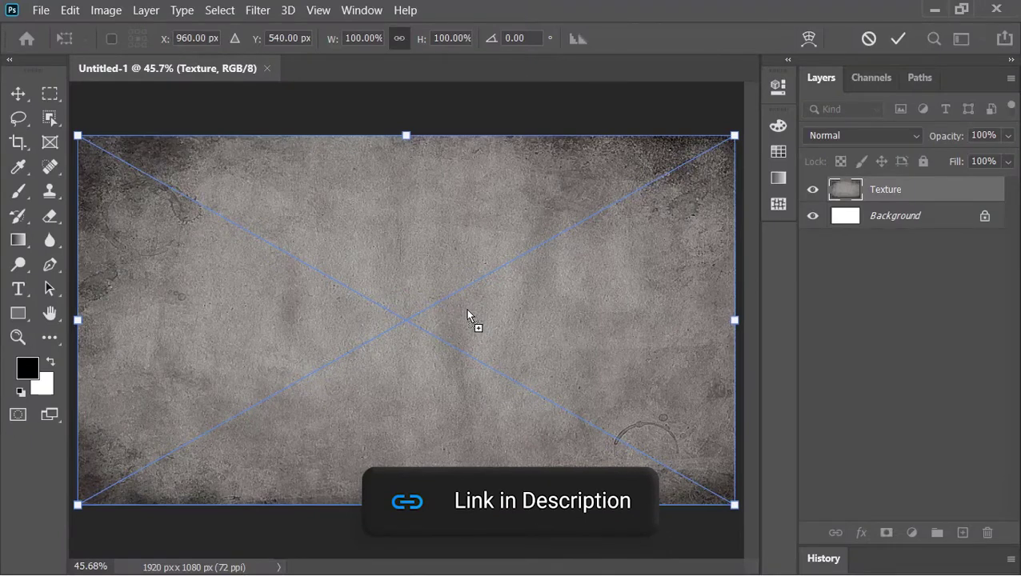
left_click(890, 40)
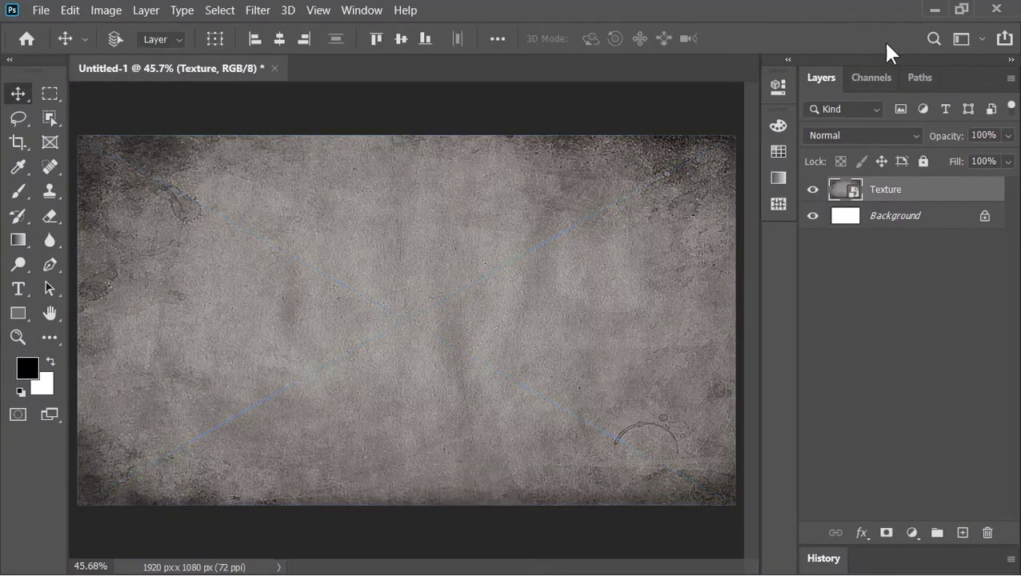
Lower the Texture layer to 40% opacity and merge it into the Background.
left_click(983, 135)
type("40")
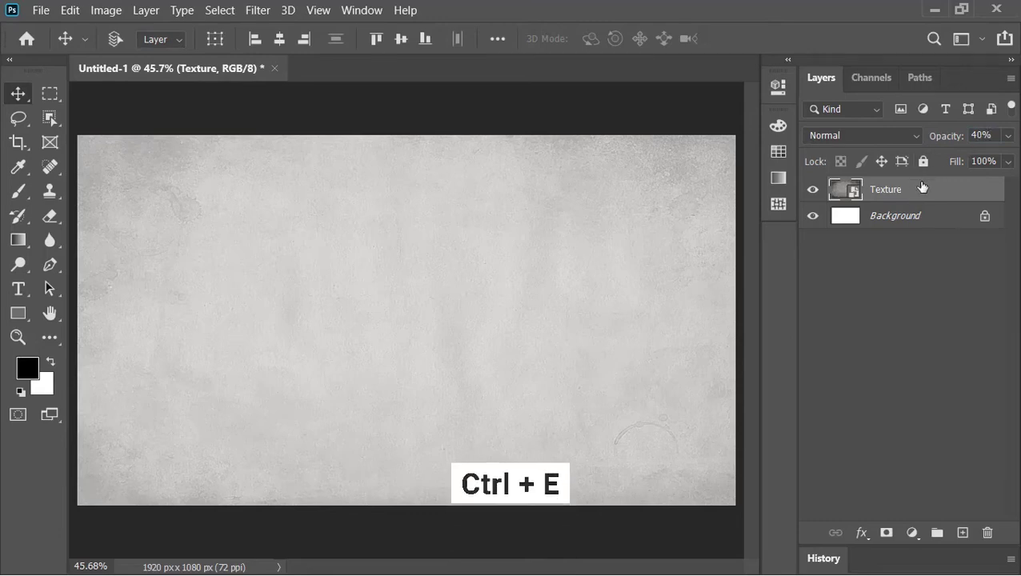
key("ctrl+e")
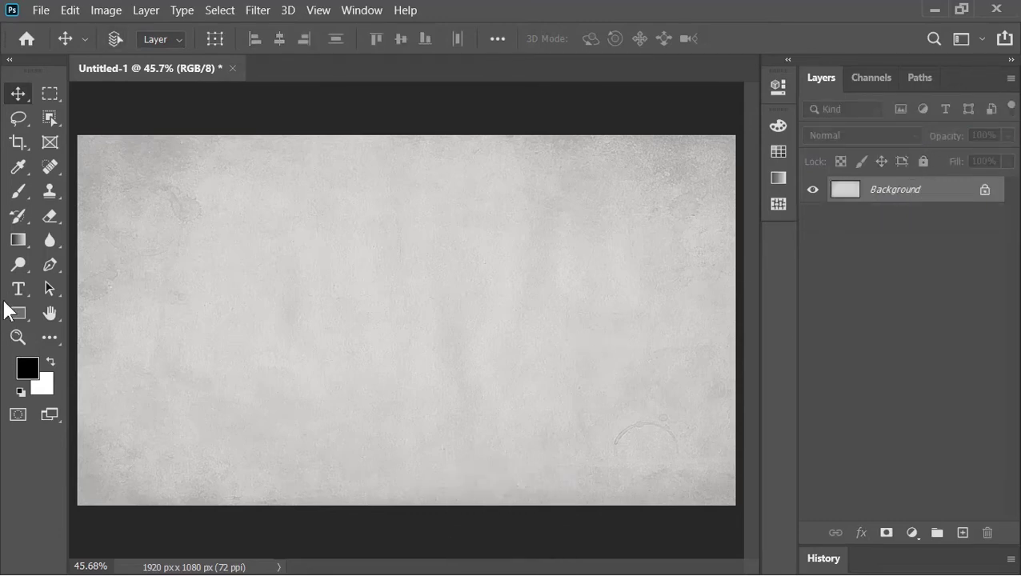
Type 'WATERCOLOR' and 'PHOTOSHOP' on two lines as a new text layer.
left_click(18, 289)
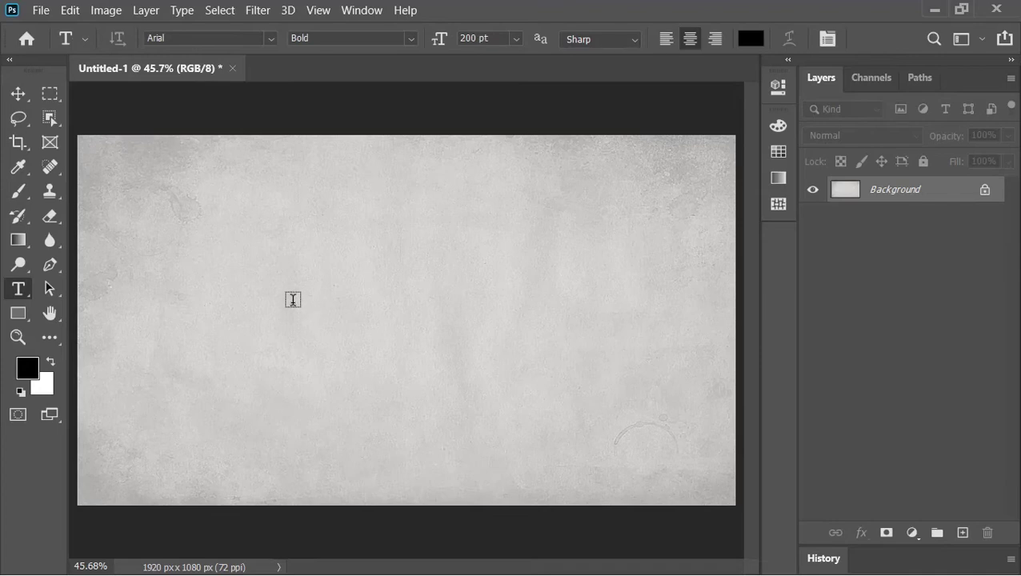
left_click(292, 311)
type("WATERCOLOR")
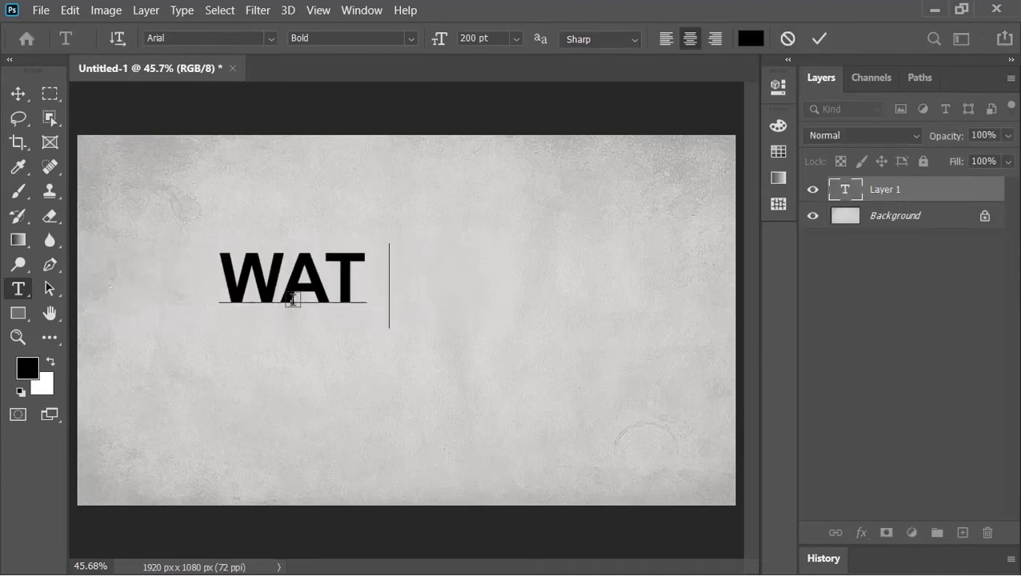
key("Return")
type("PHOTOS")
key("BackSpace")
type("HOP")
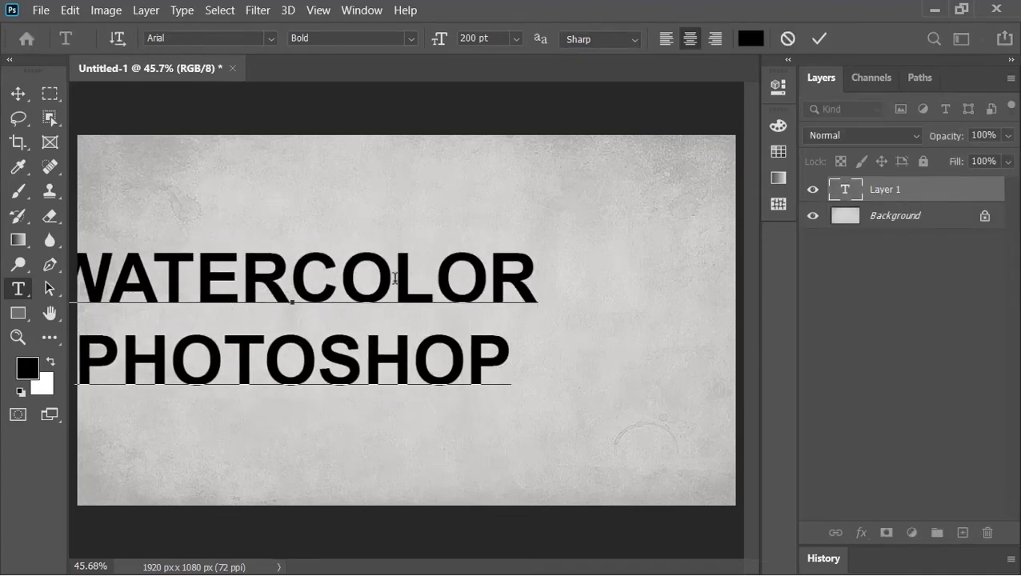
left_click(817, 46)
Centre the text horizontally, stretch it to about 140% height, then centre it vertically.
key("v")
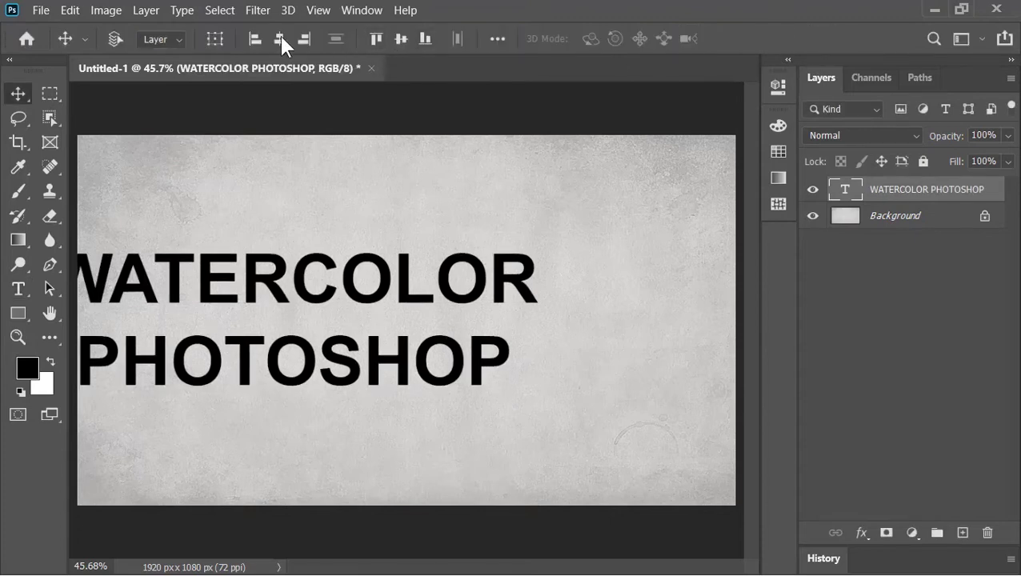
left_click(279, 38)
key("ctrl+t")
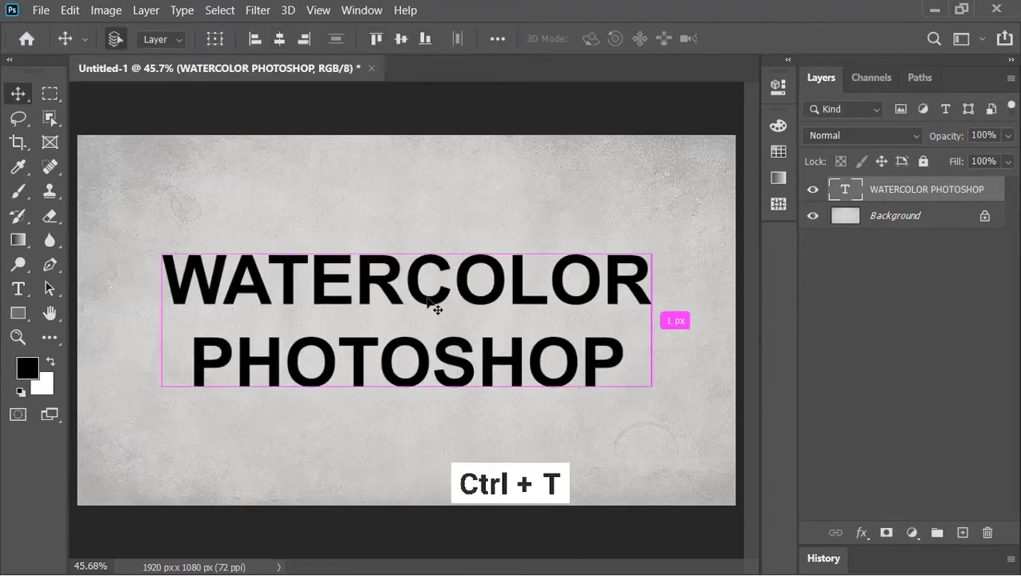
left_click_drag(409, 413, 412, 444)
left_click(884, 38)
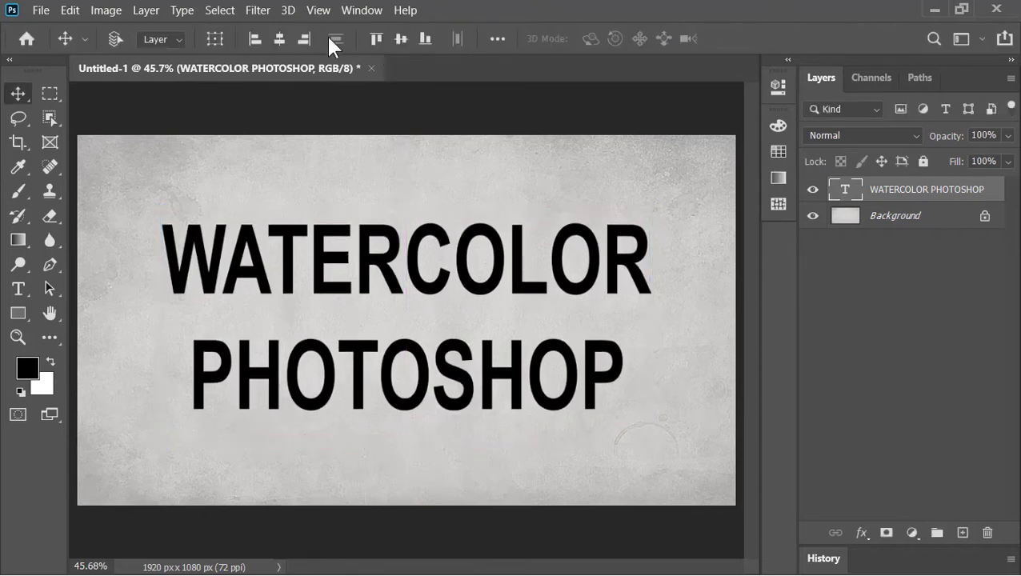
left_click(401, 40)
Add a black Color Overlay to the text layer through Blending Options.
right_click(846, 196)
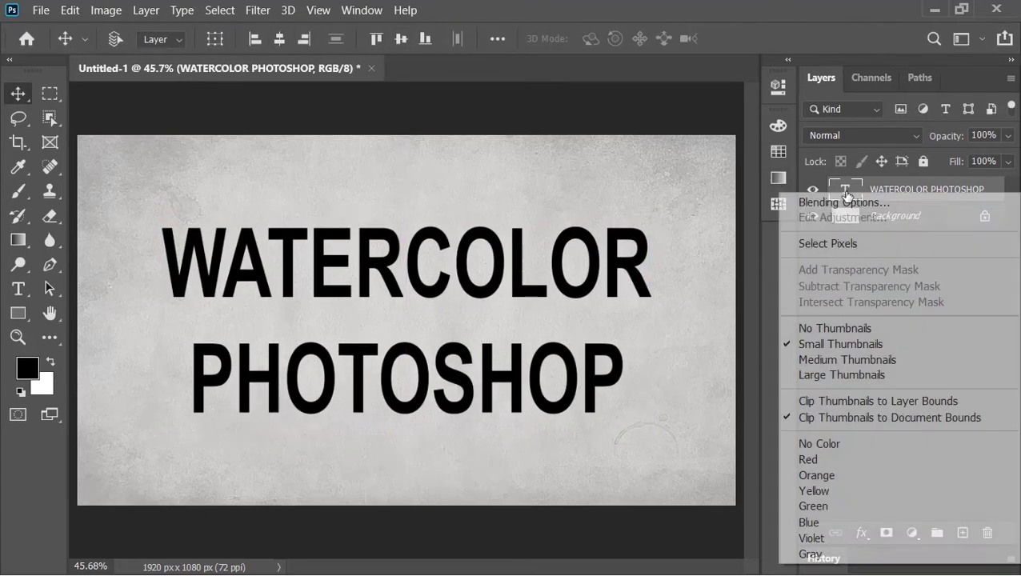
left_click(836, 200)
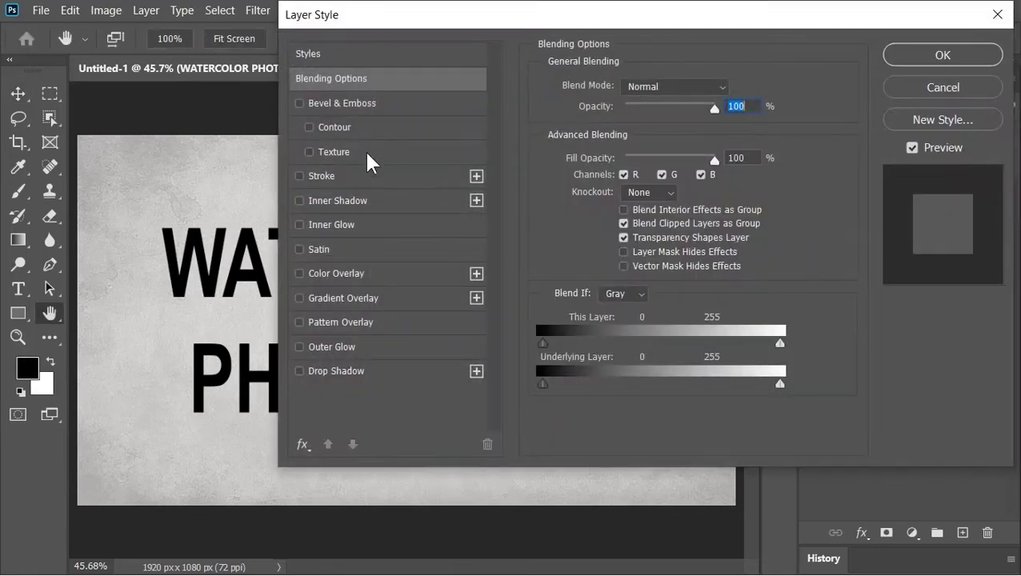
left_click(360, 273)
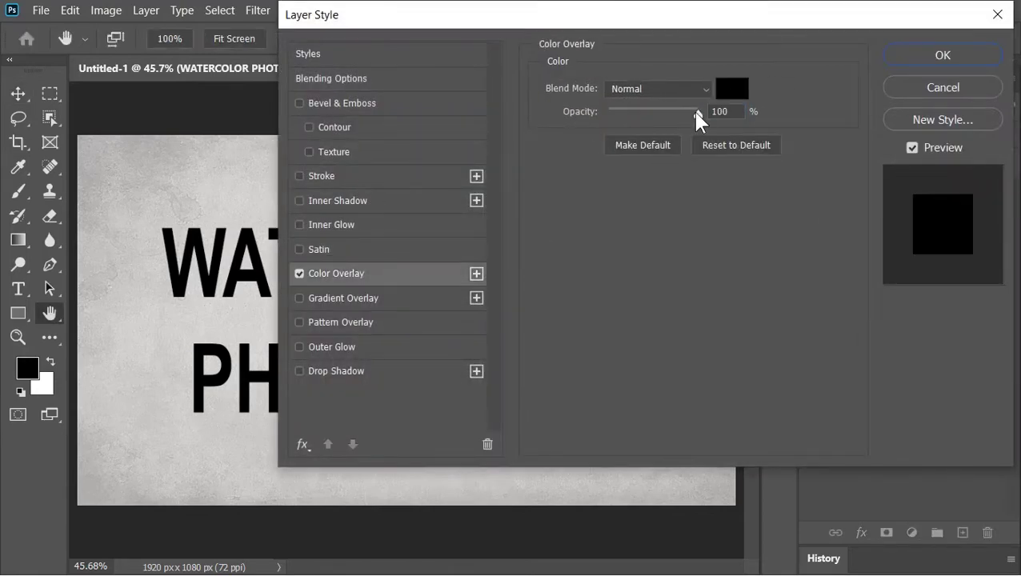
left_click(731, 90)
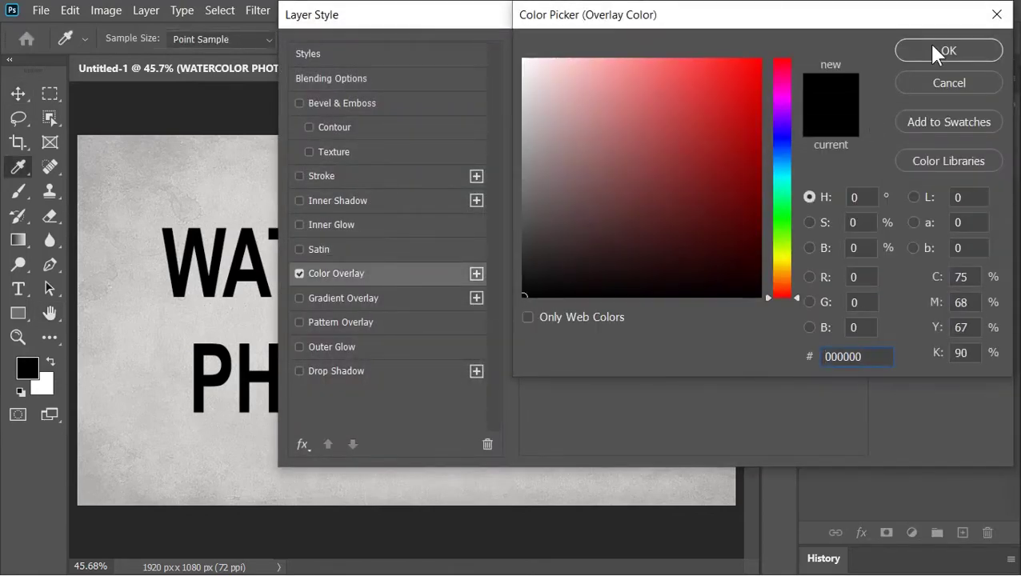
left_click(933, 50)
Add a white Inner Glow of 21 px size and 55% range, and apply the styles.
left_click(370, 232)
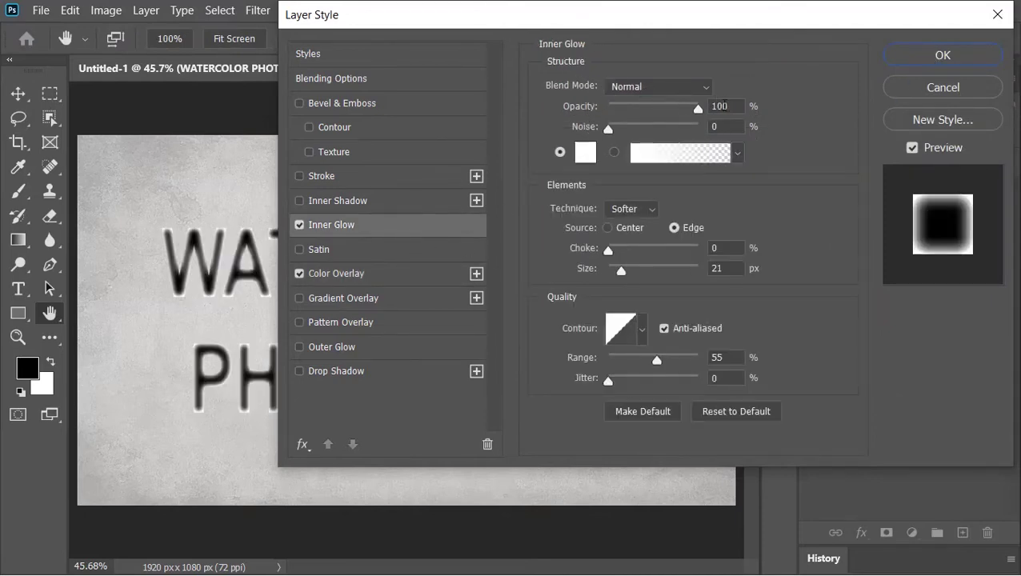
left_click(737, 106)
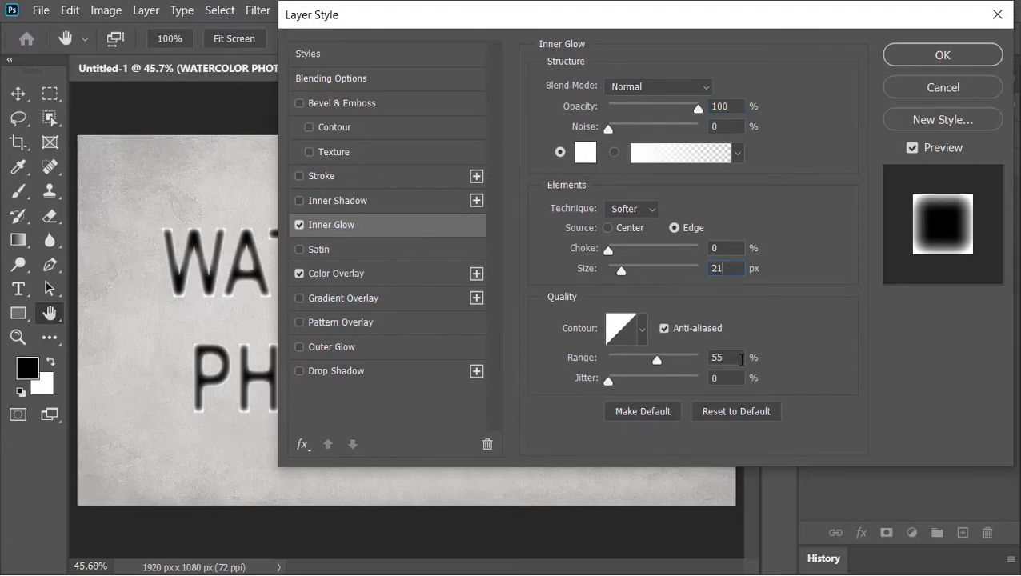
left_click(742, 357)
type("55")
left_click(931, 56)
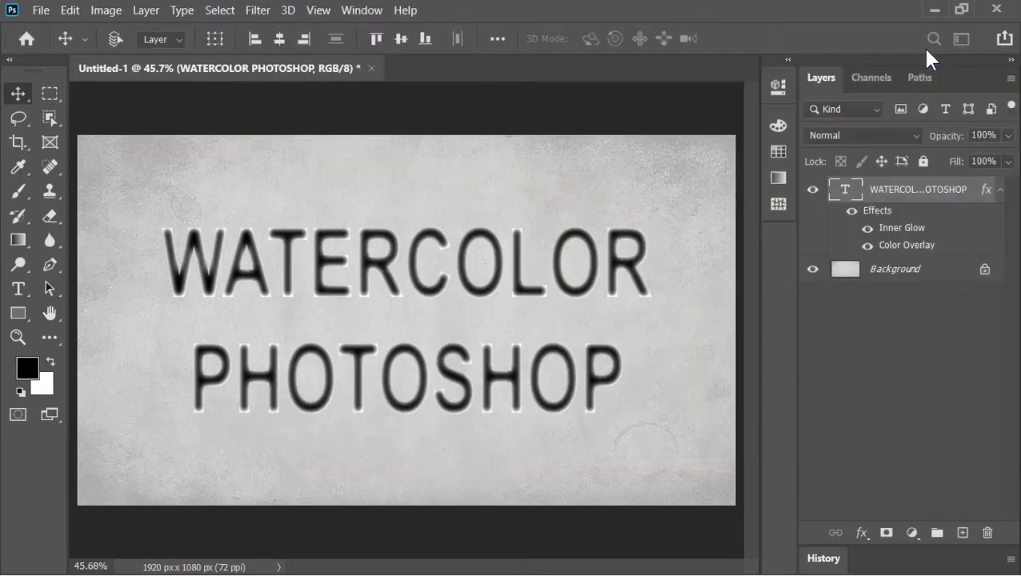
Convert the text layer to a smart object and rename it 'Text'.
left_click(999, 195)
right_click(928, 198)
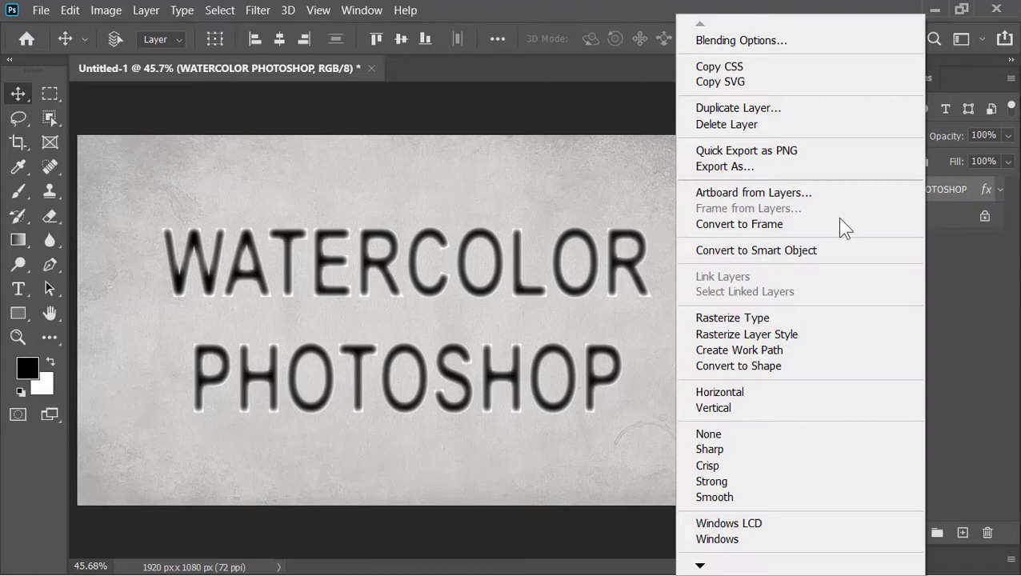
left_click(790, 249)
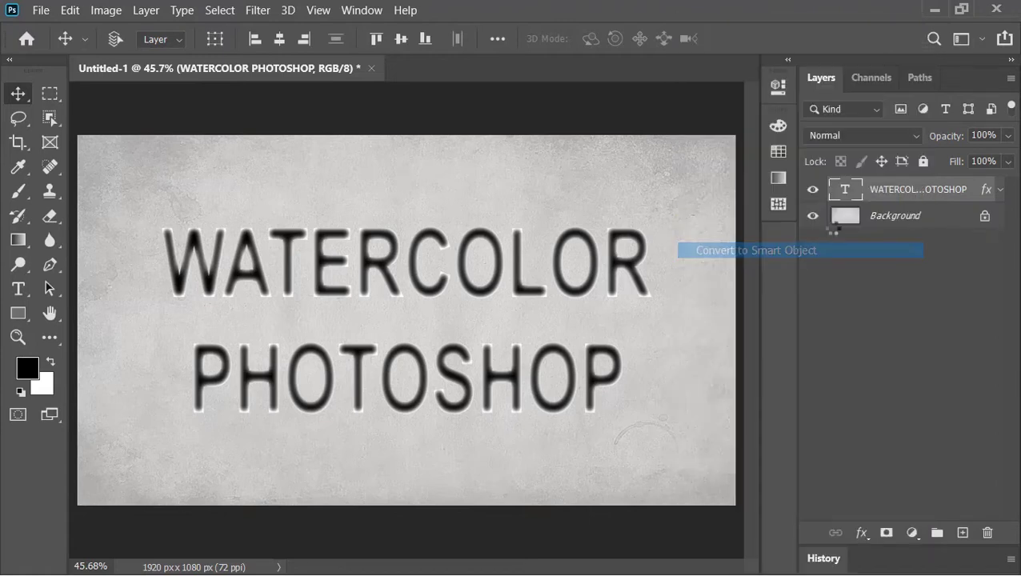
double_click(897, 189)
type("Text")
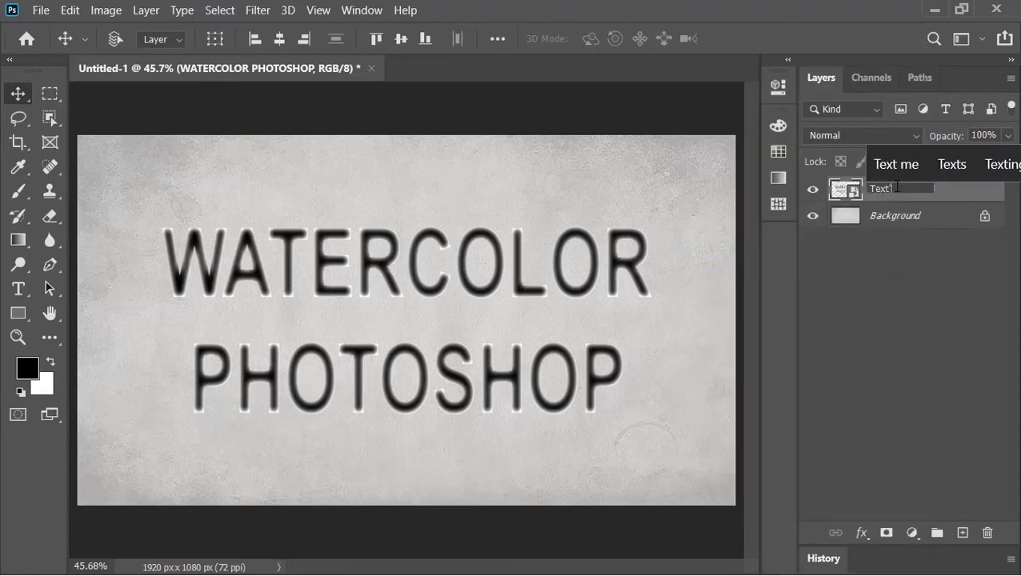
key("Return")
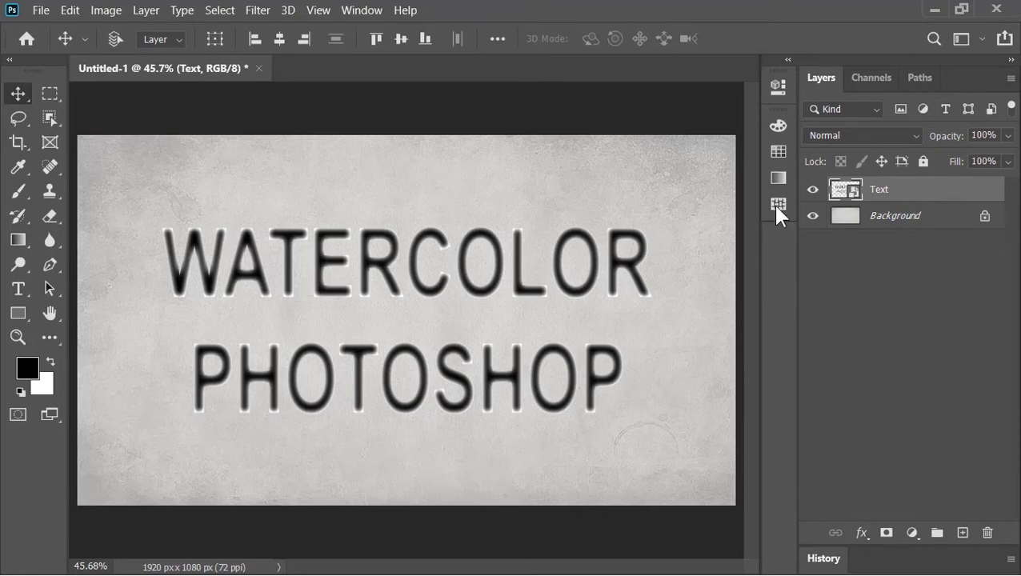
Apply a Gaussian Blur with a 1.0 px radius to the Text smart object.
left_click(271, 15)
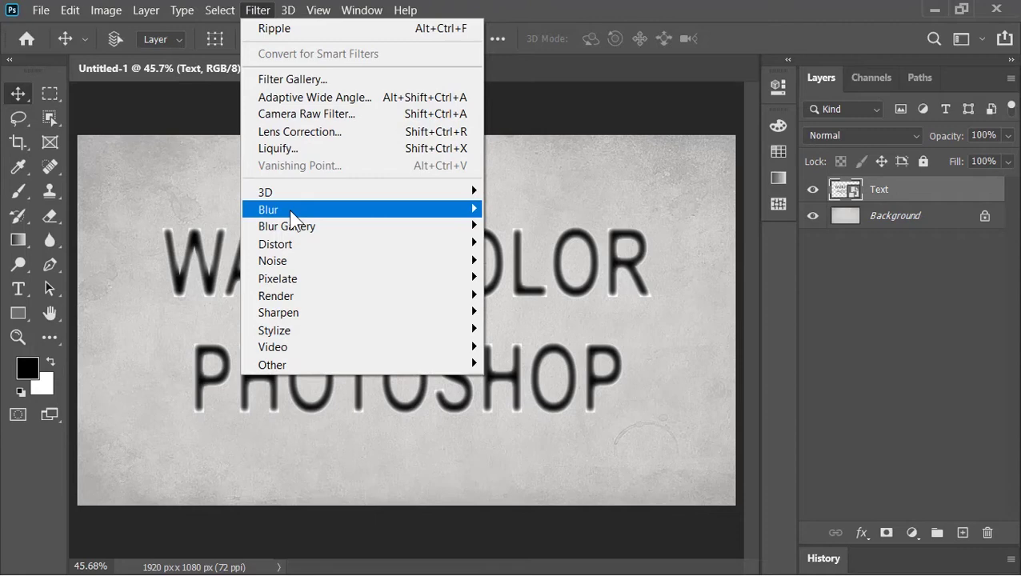
left_click(522, 279)
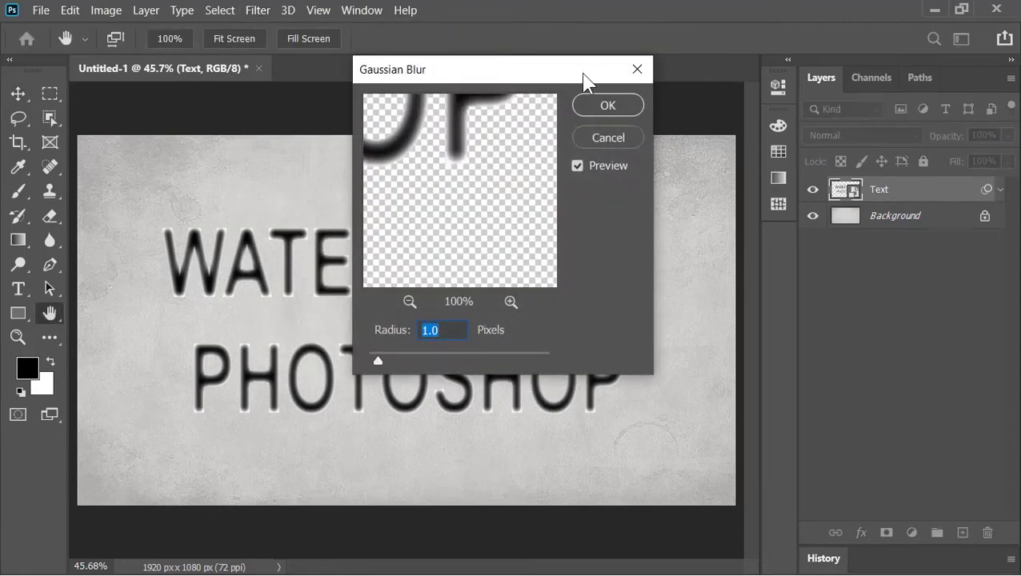
left_click(453, 329)
left_click(613, 105)
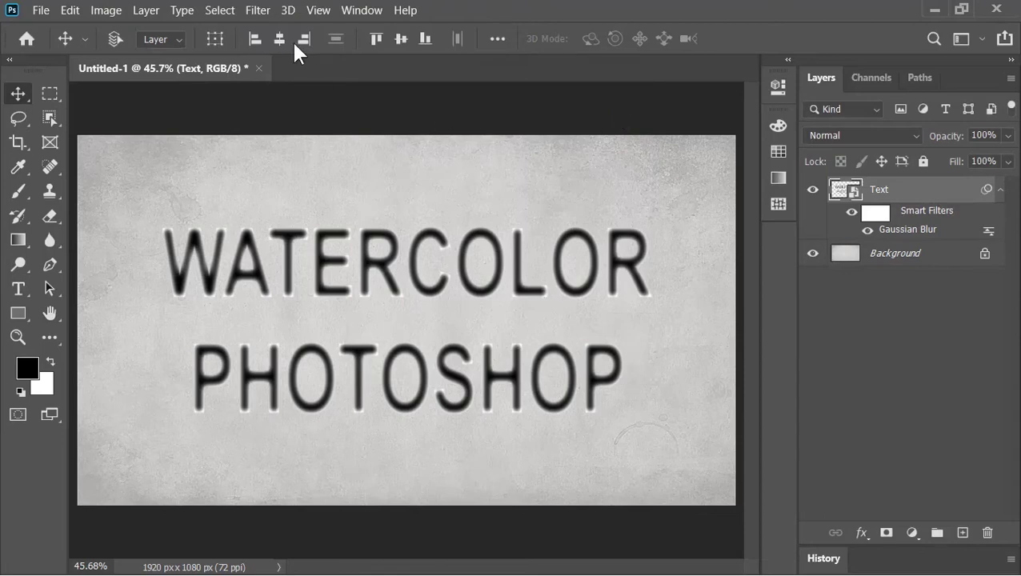
left_click(254, 12)
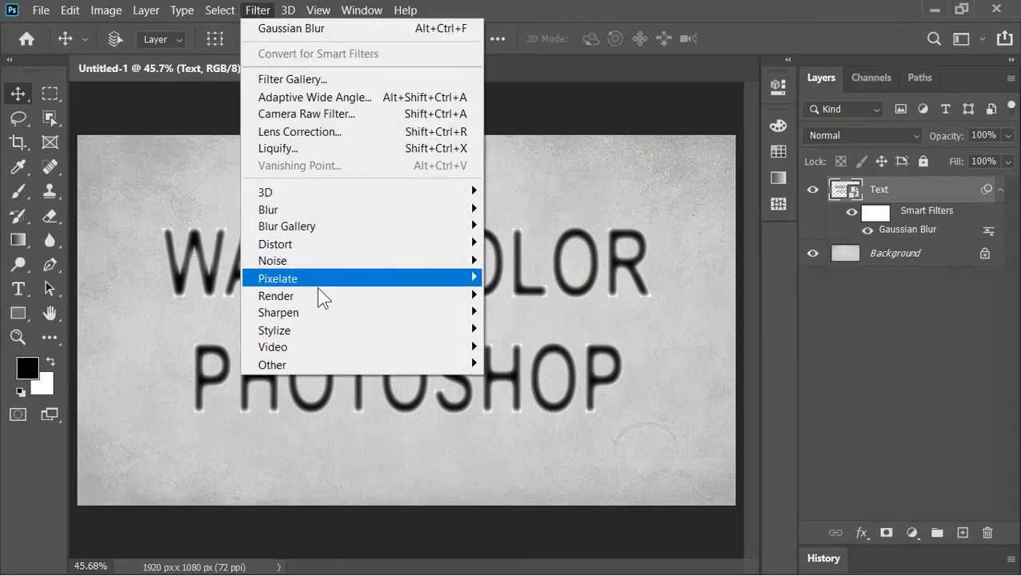
Apply Difference Clouds, then a Cutout gallery effect with 8 levels and edge simplicity 0.
mouse_move(320, 303)
left_click(552, 372)
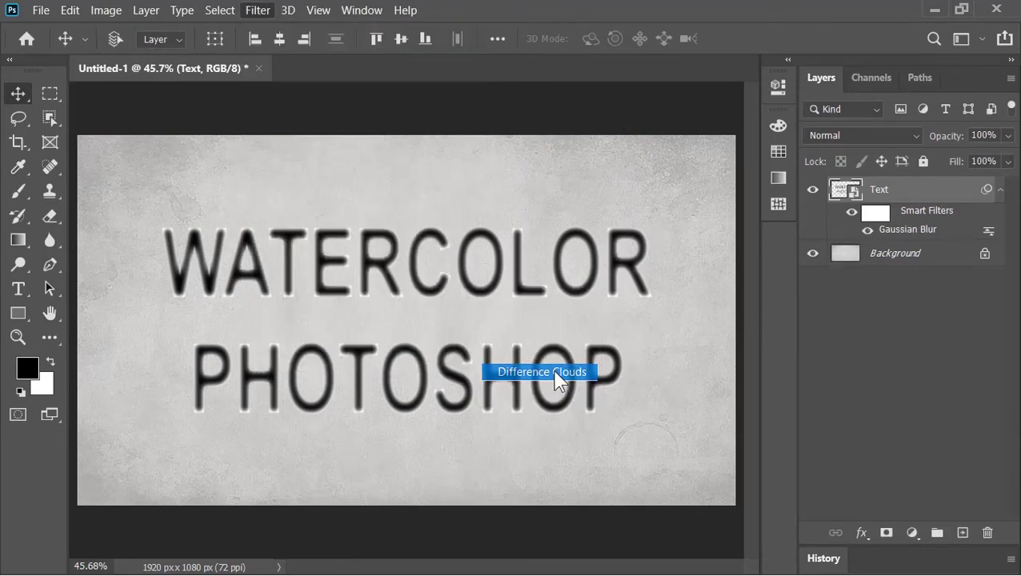
left_click(256, 11)
left_click(286, 79)
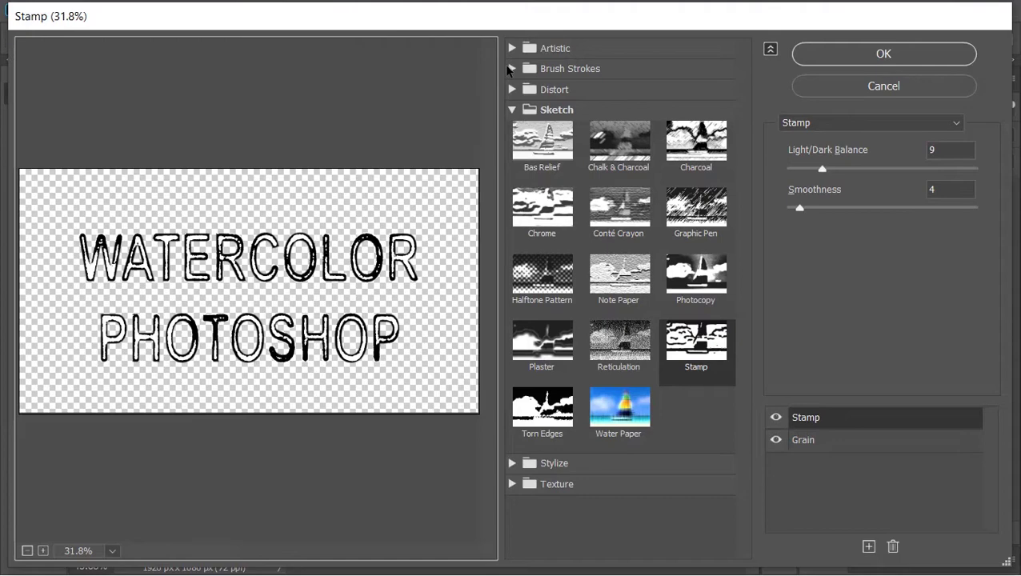
left_click(526, 50)
left_click(596, 76)
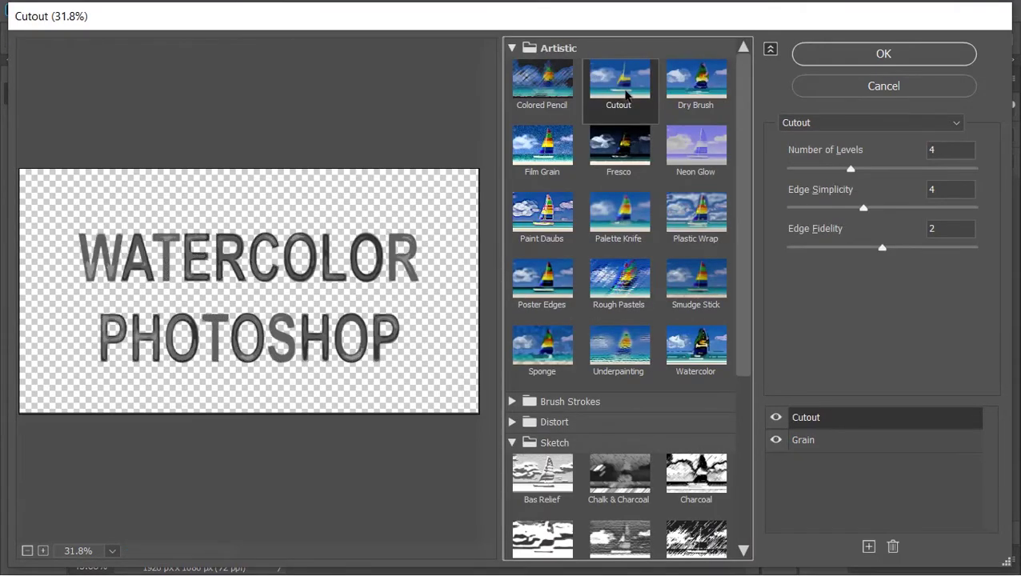
left_click_drag(850, 169, 978, 169)
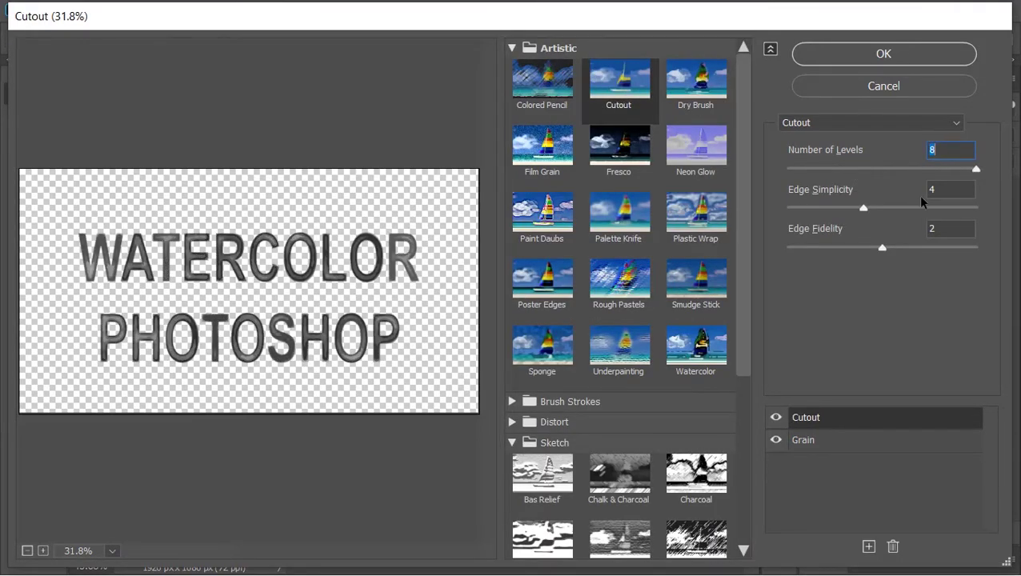
left_click_drag(836, 209, 760, 204)
left_click(863, 56)
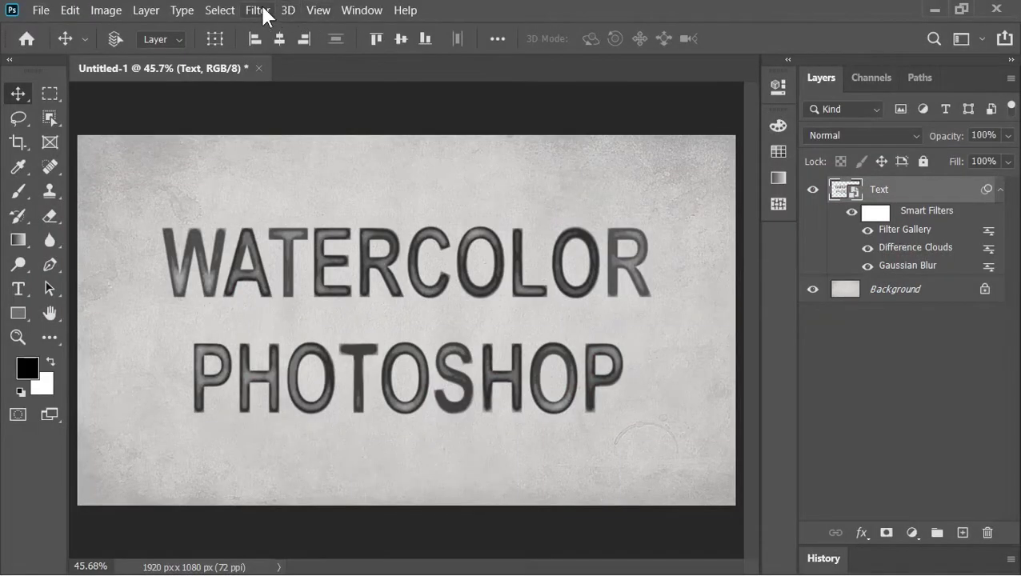
Apply a Watercolor gallery effect with Brush Detail 14, Shadow Intensity 6, Texture 2.
left_click(264, 15)
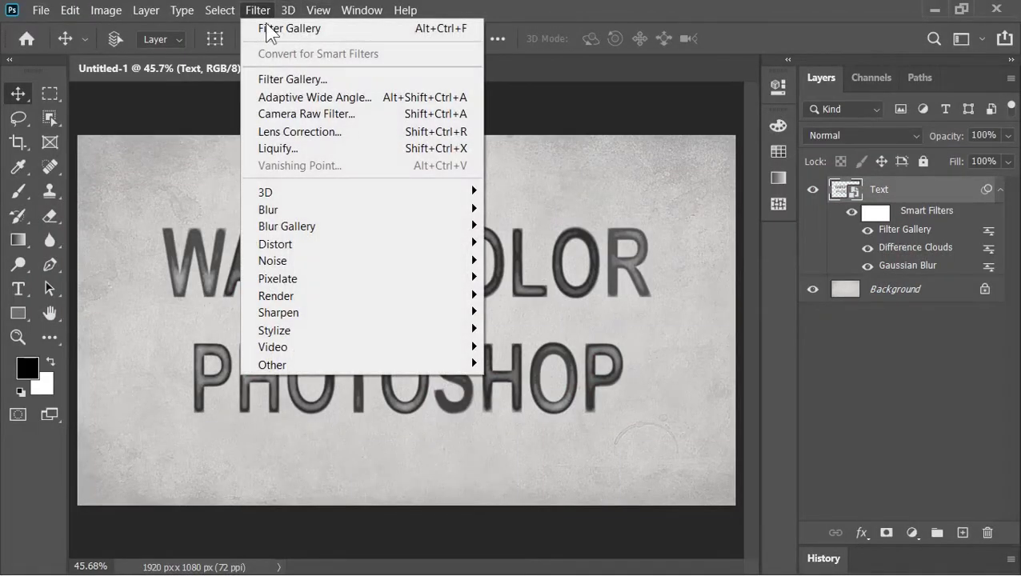
left_click(280, 79)
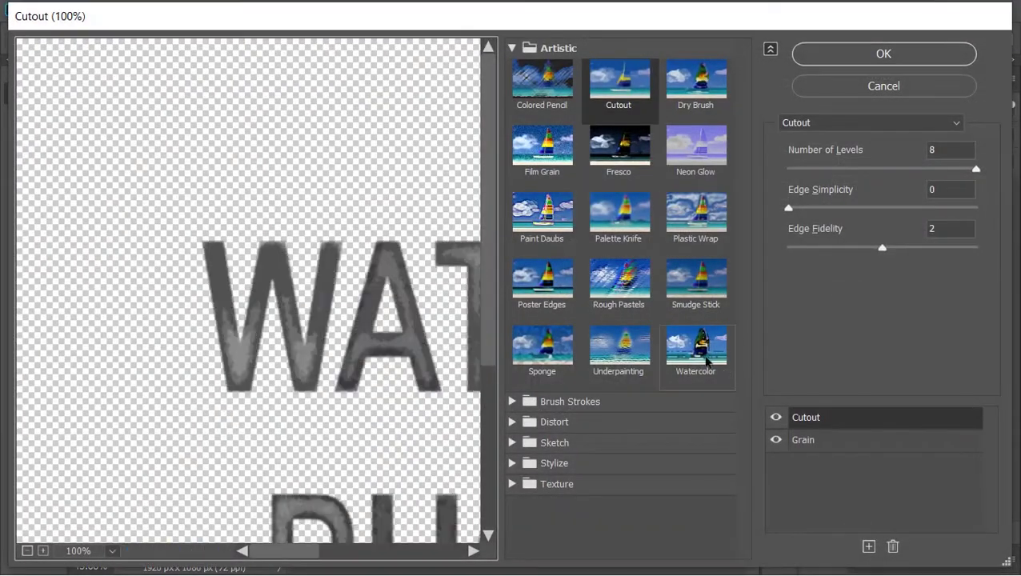
left_click(706, 361)
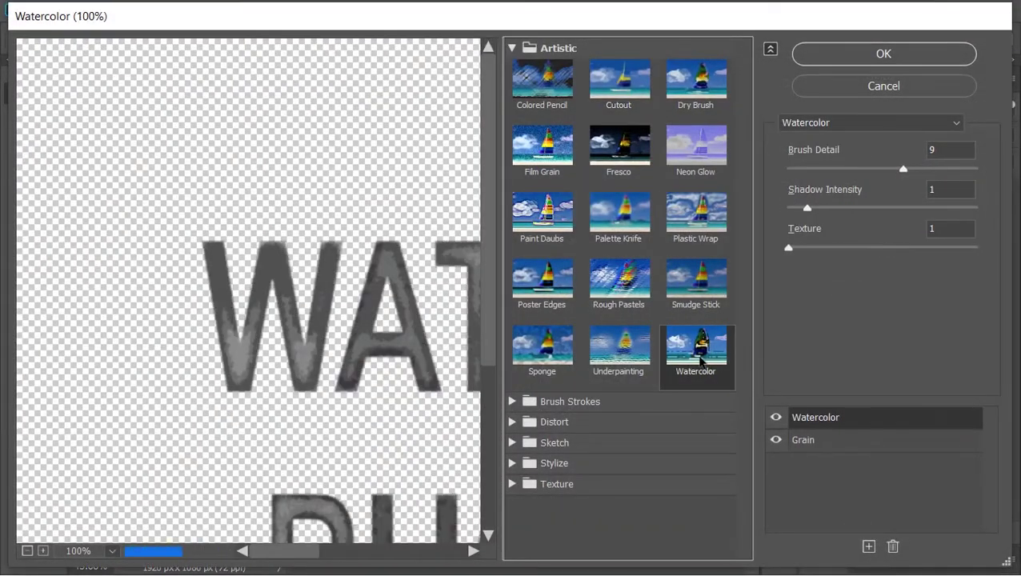
key("ctrl+0")
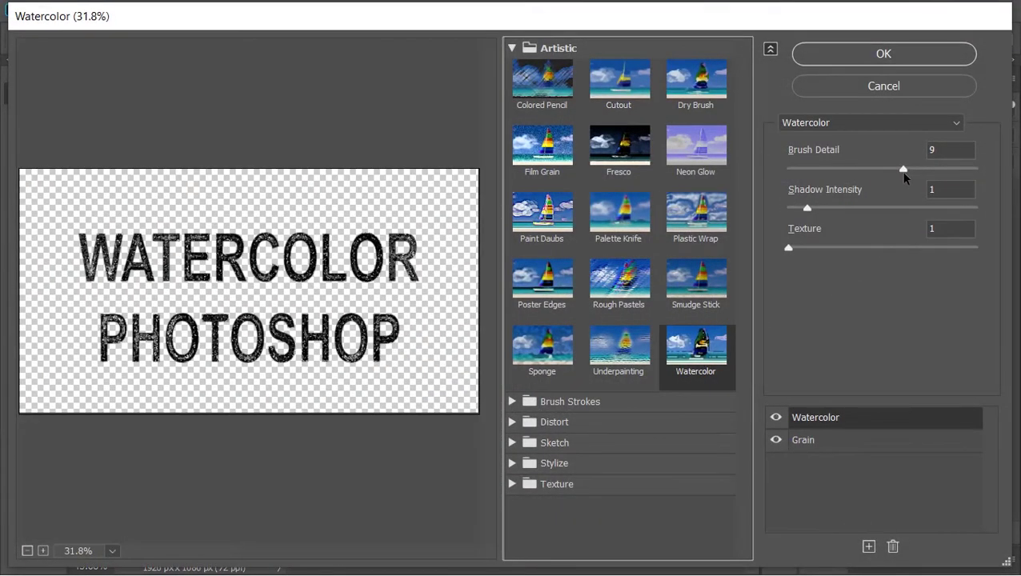
left_click_drag(906, 171, 1005, 172)
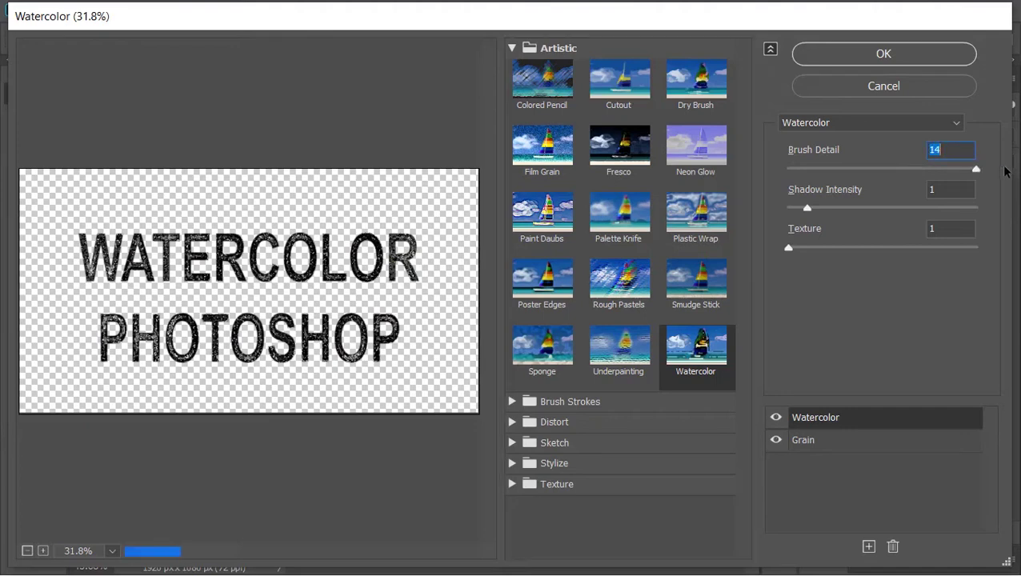
left_click(946, 187)
type("6")
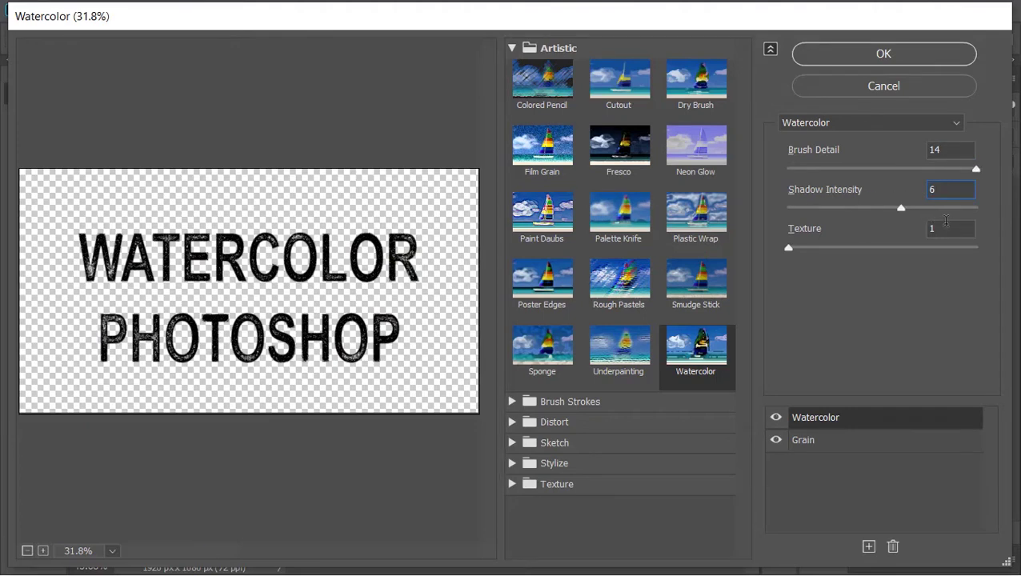
type("2")
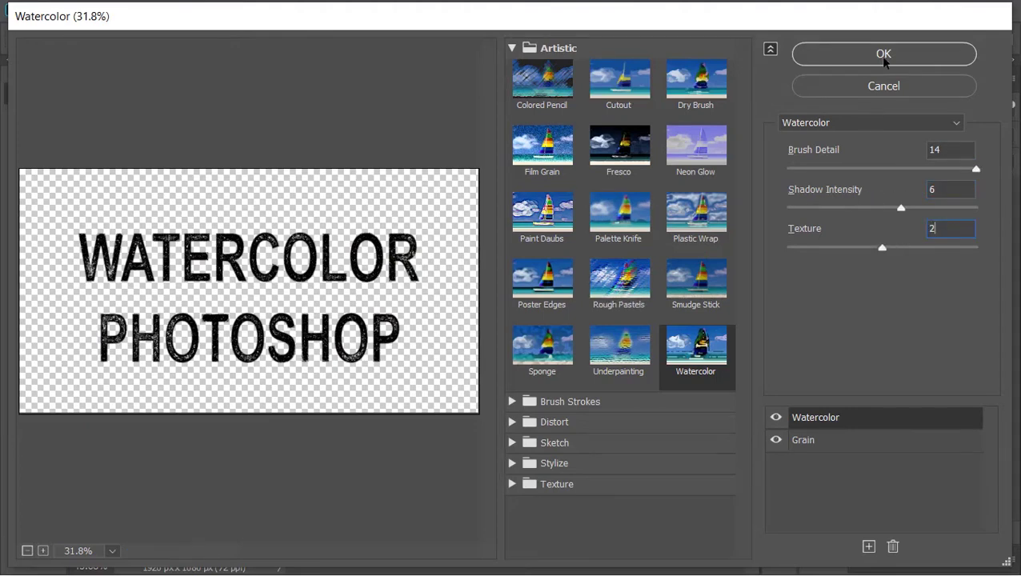
left_click(883, 54)
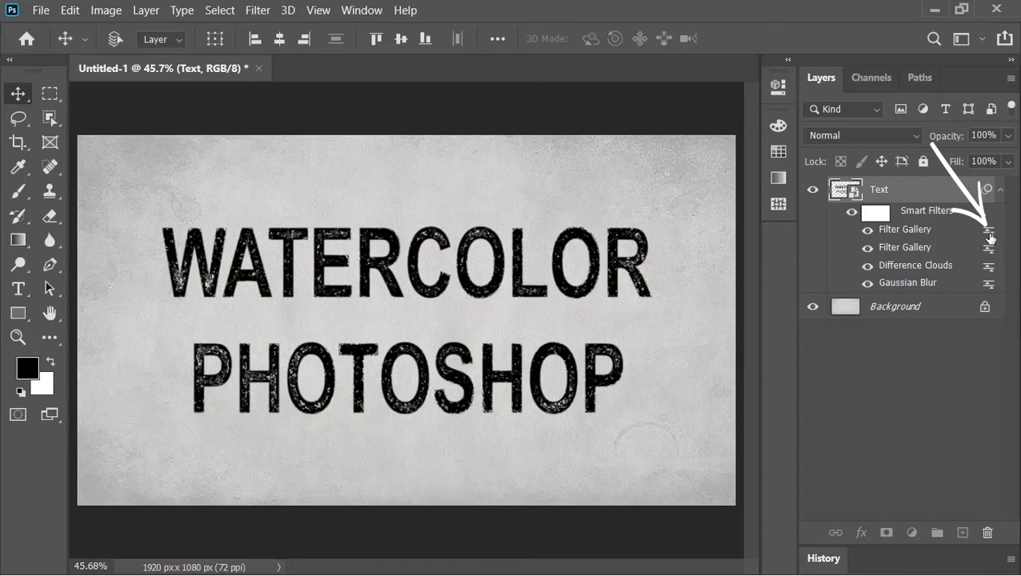
Fade the Watercolor smart filter to 20% opacity.
double_click(990, 236)
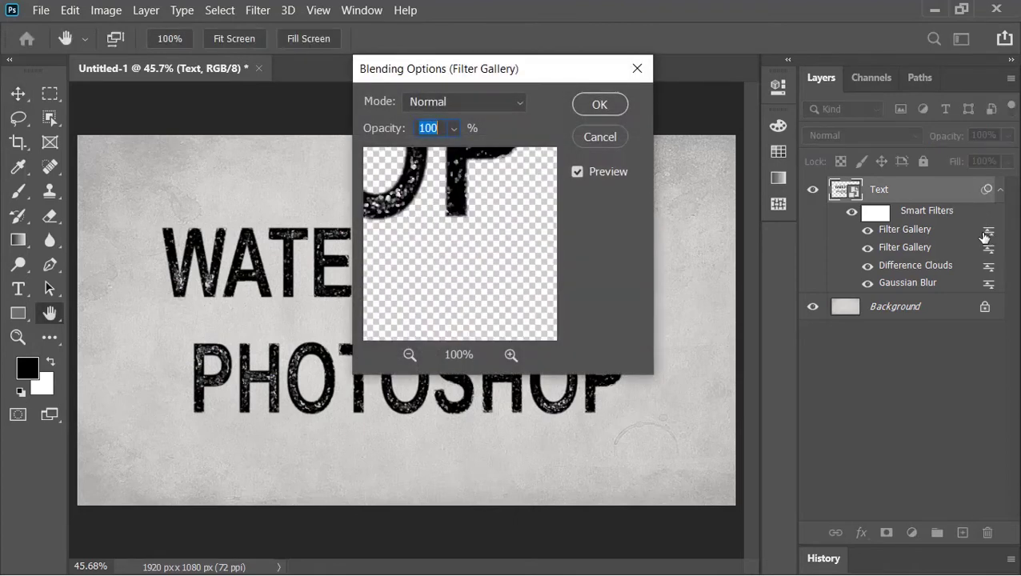
type("20")
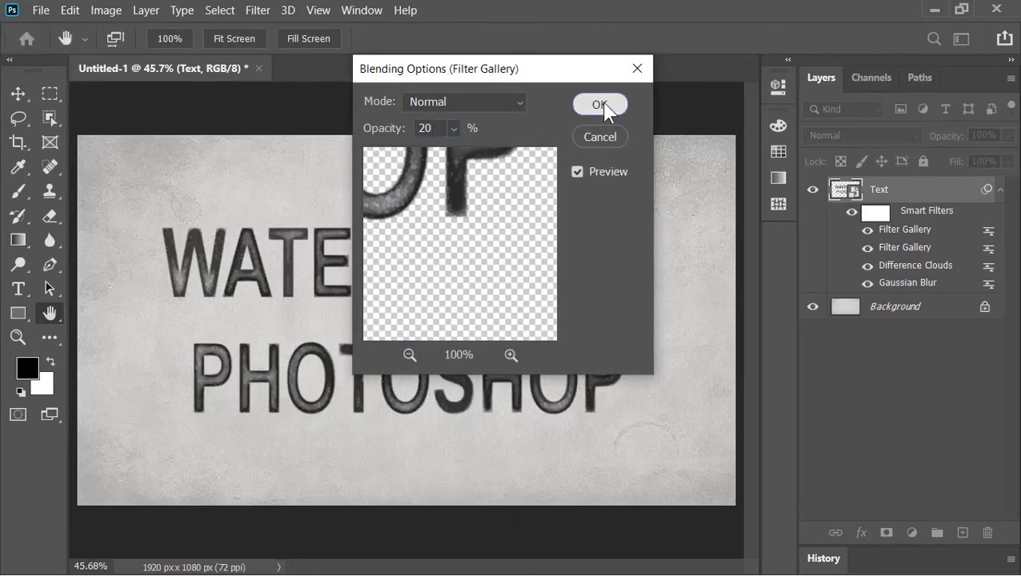
left_click(601, 104)
left_click(259, 11)
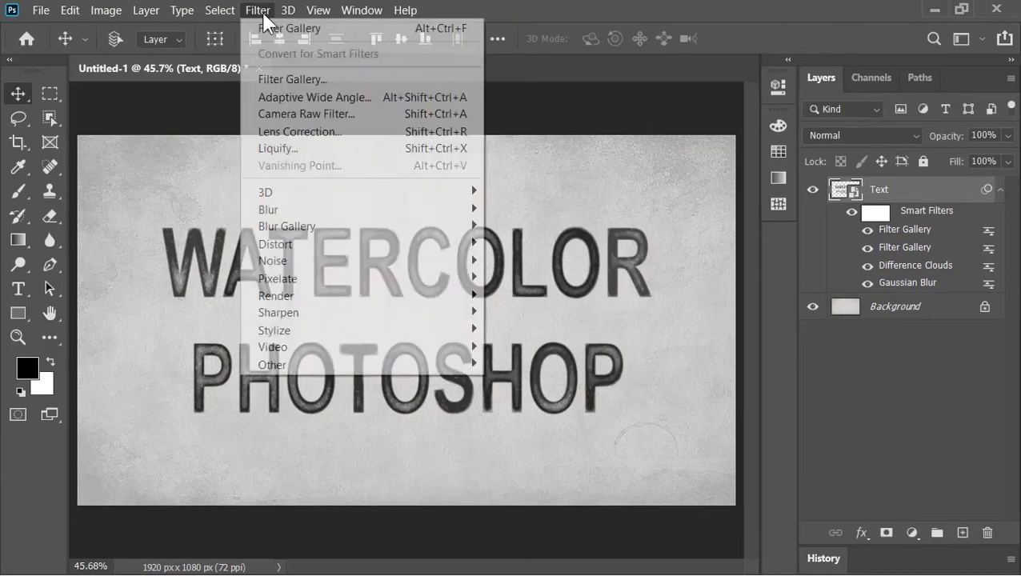
left_click(291, 80)
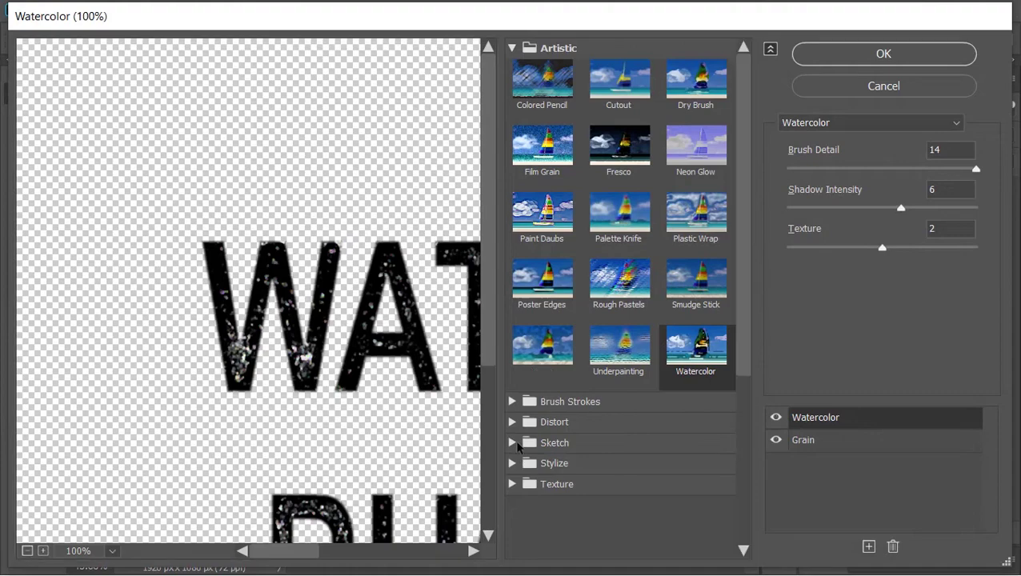
Apply a Stamp gallery effect with Light/Dark Balance 9 and Smoothness 4.
left_click(513, 442)
left_click(696, 412)
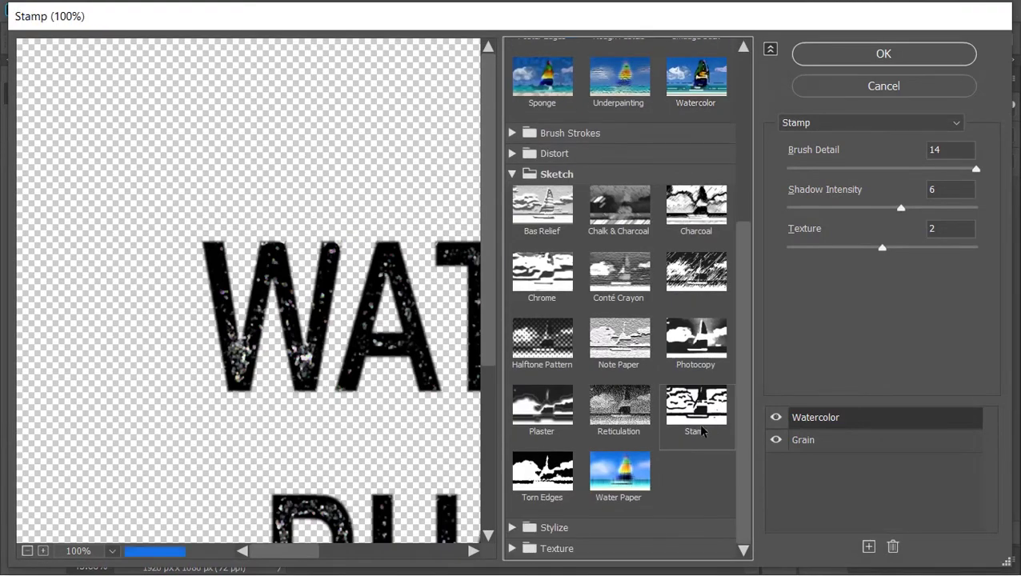
key("ctrl+0")
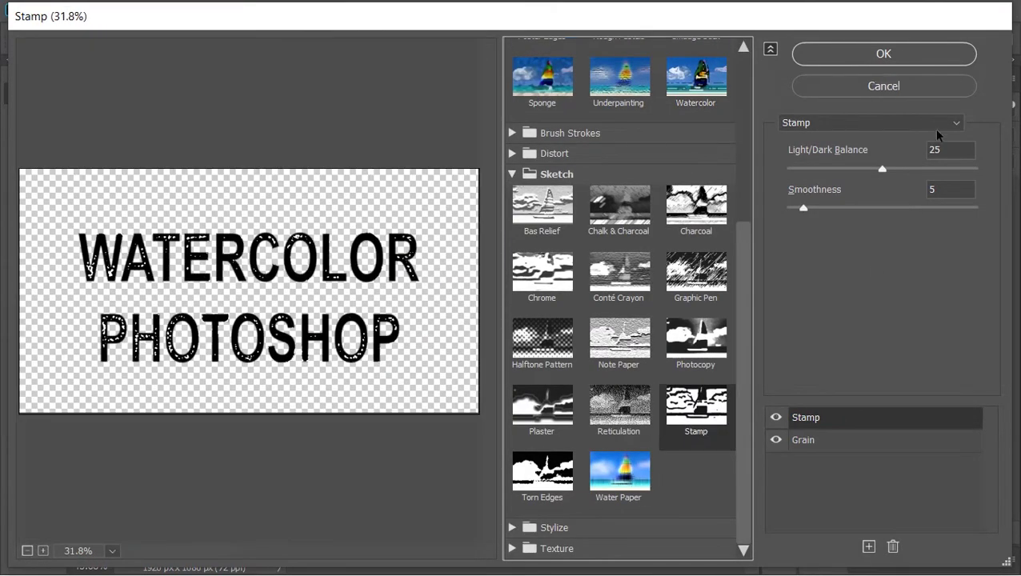
double_click(947, 147)
type("9")
key("Tab")
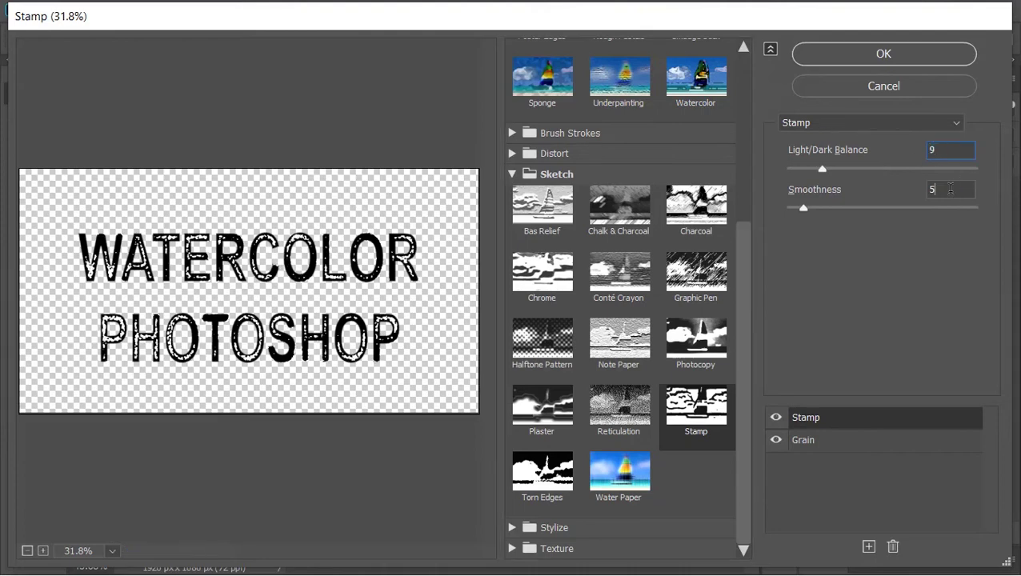
type("4")
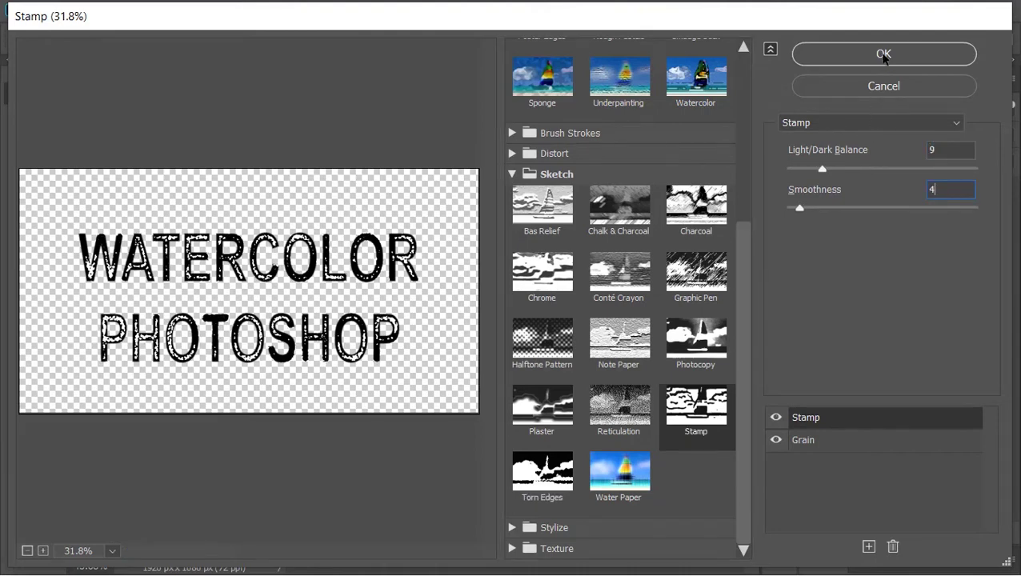
left_click(880, 53)
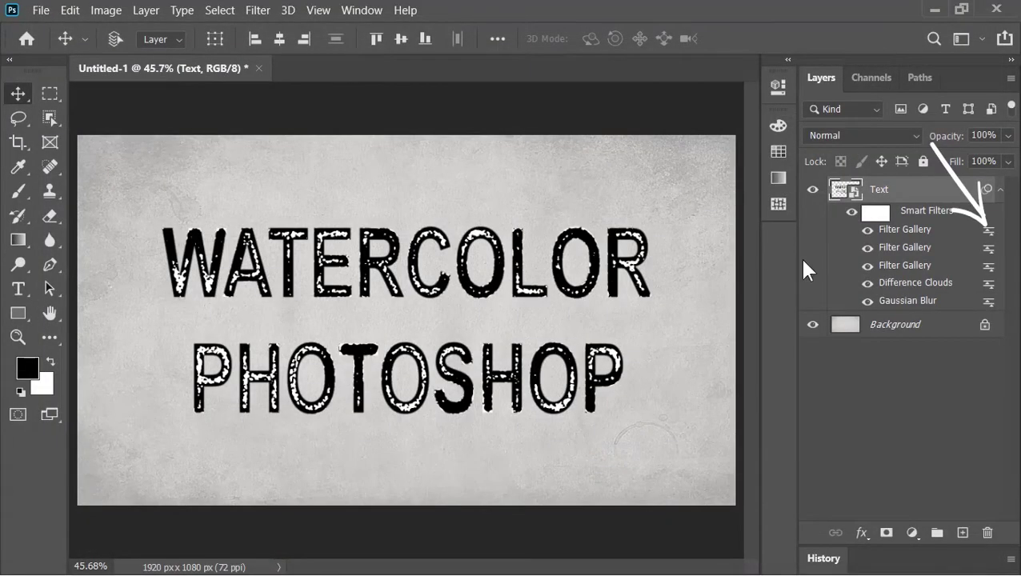
Fade the Stamp smart filter to 15% opacity.
double_click(989, 233)
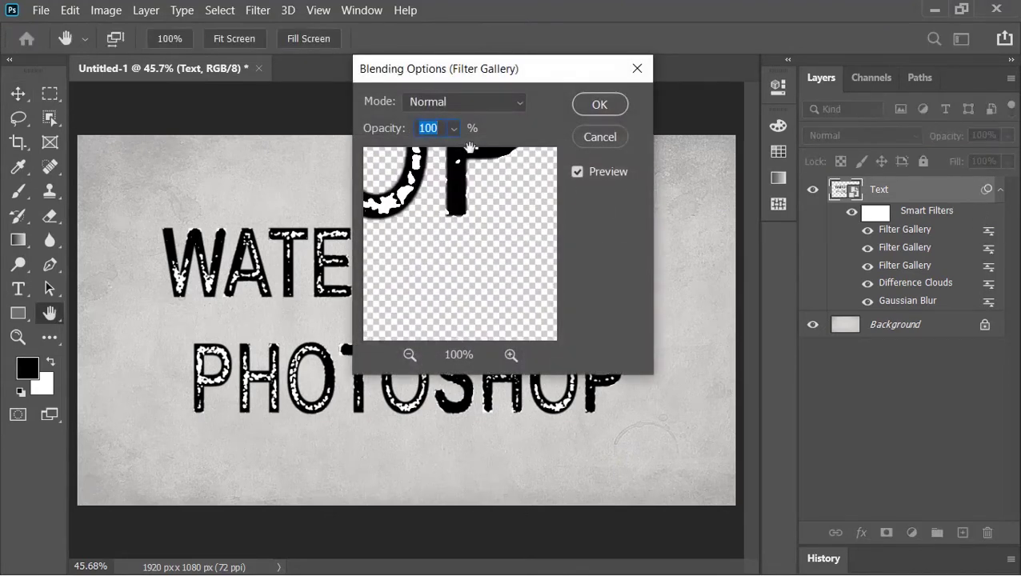
type("15")
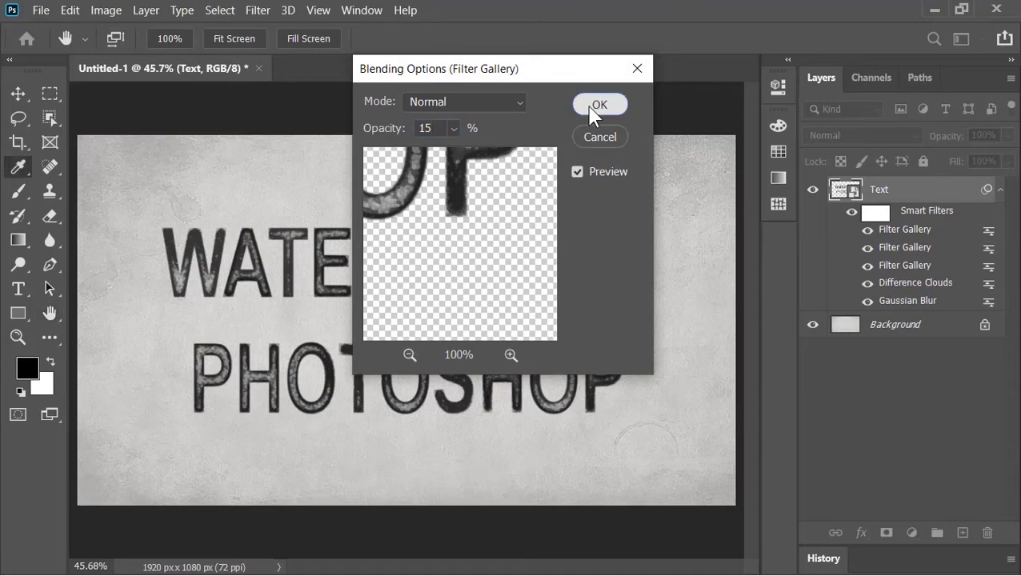
left_click(592, 109)
Add an Add Noise smart filter to the Text layer.
left_click(258, 10)
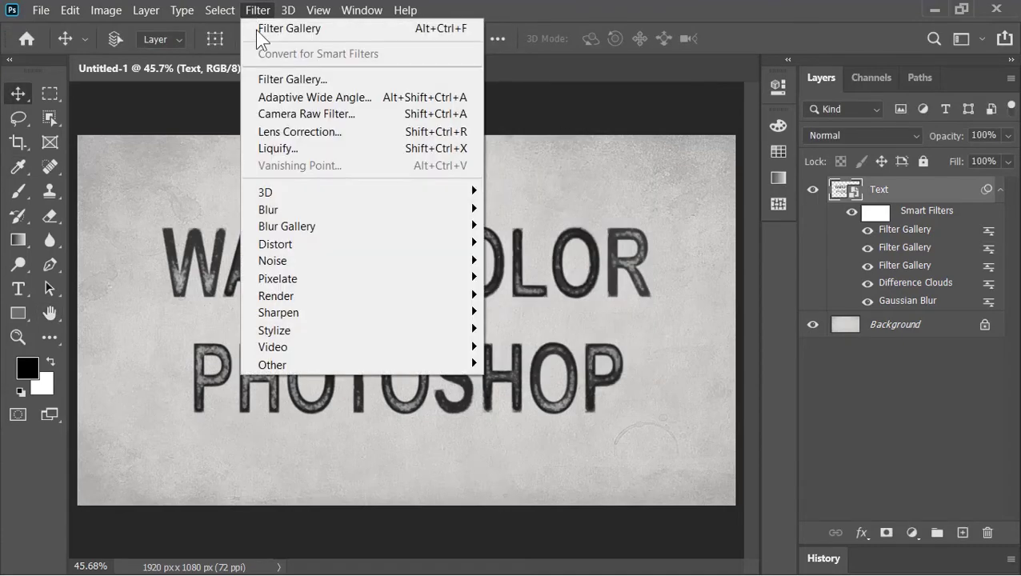
mouse_move(285, 266)
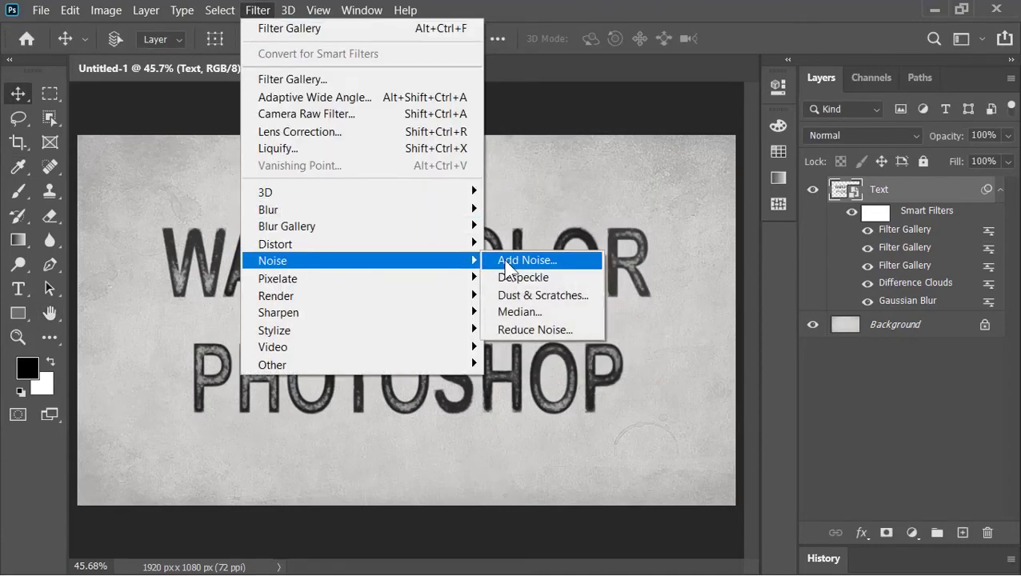
left_click(518, 269)
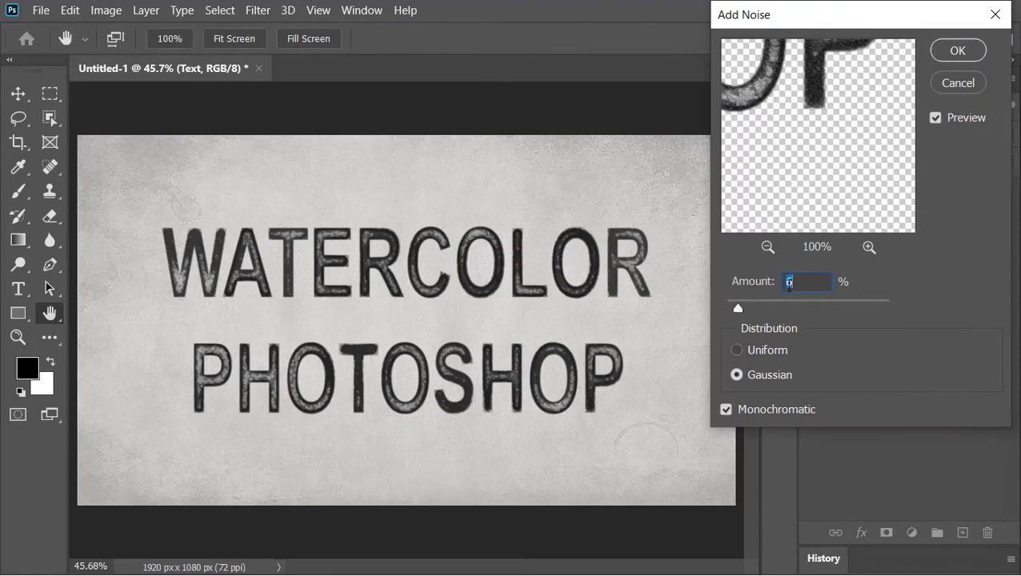
left_click(957, 50)
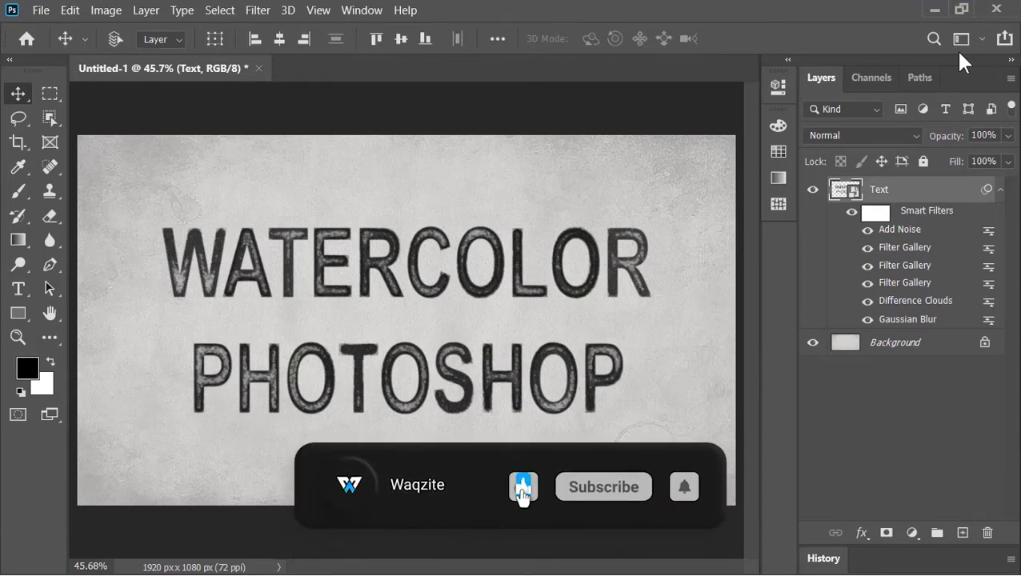
Add a Ripple distortion with Amount 21% and Size Large to the text.
left_click(265, 14)
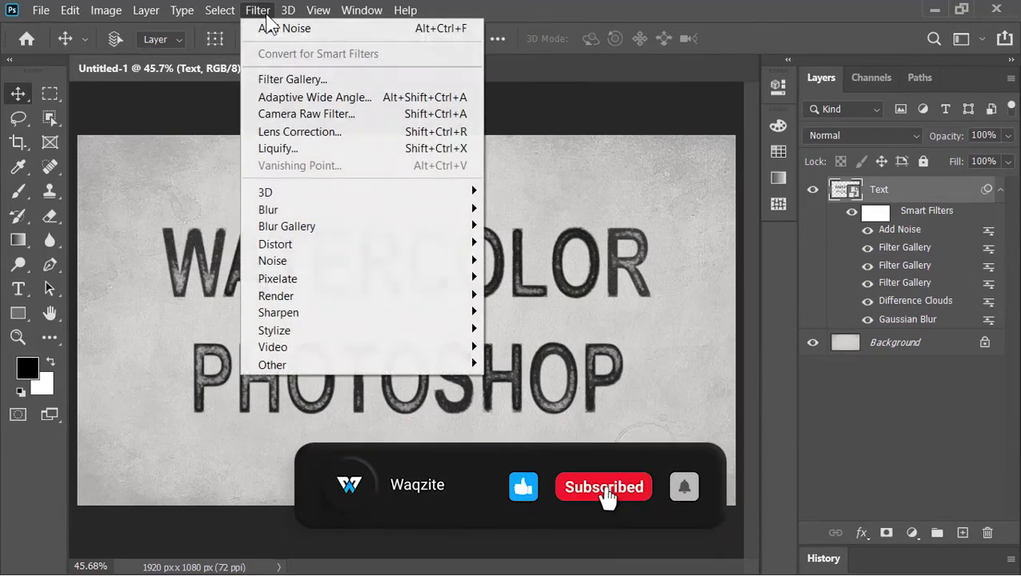
mouse_move(302, 244)
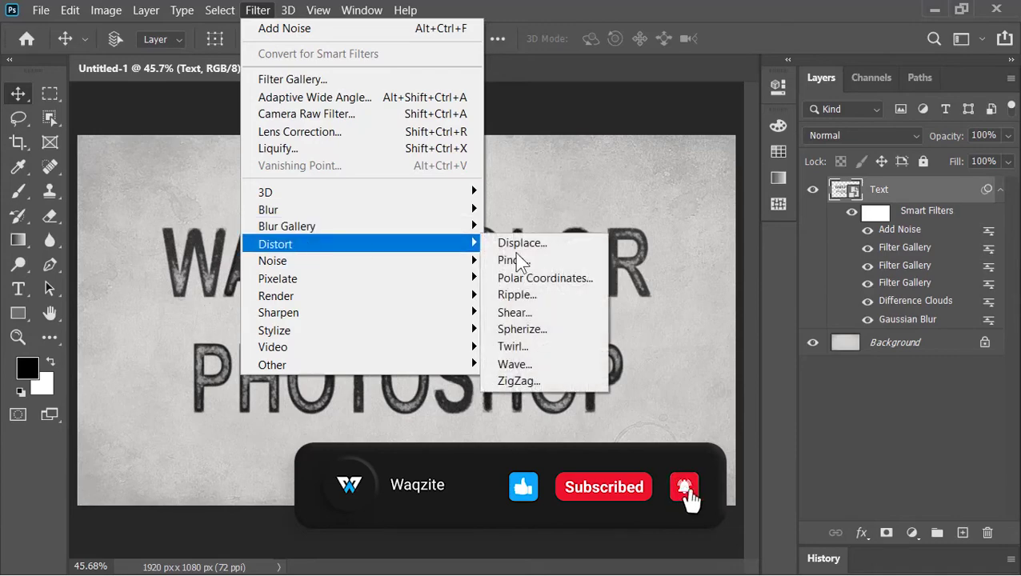
left_click(532, 291)
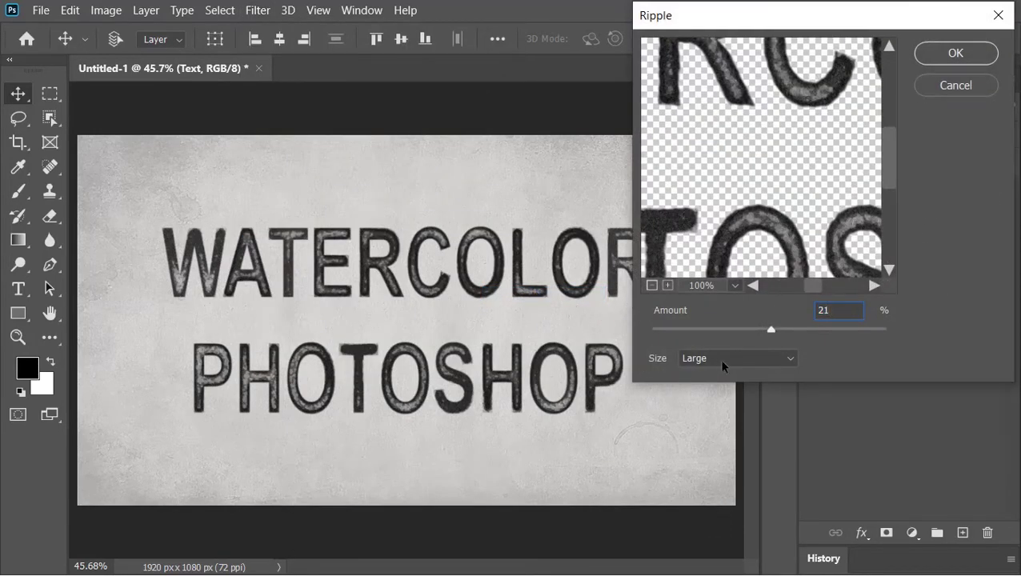
left_click(950, 56)
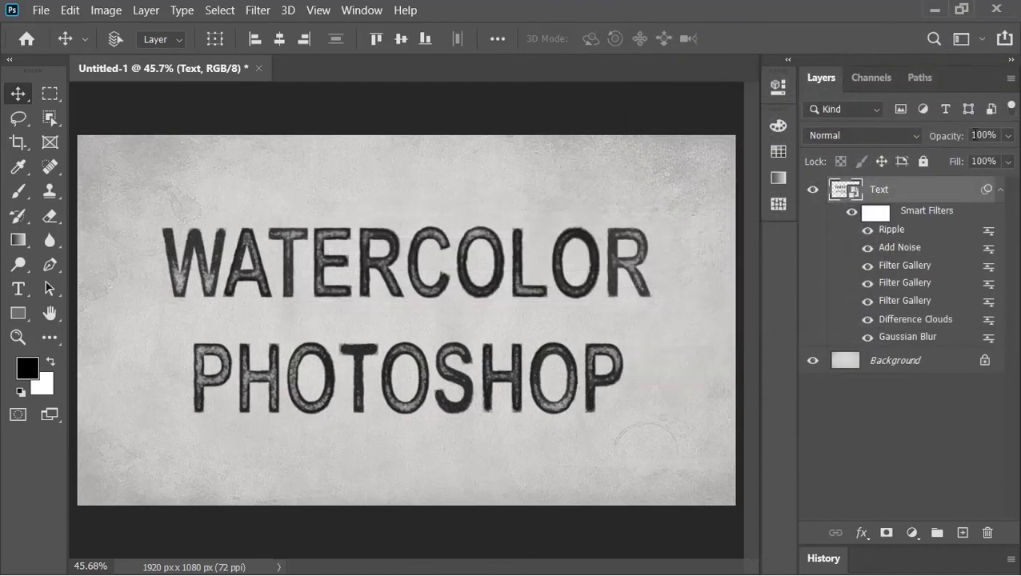
Lighten the text by Alt-splitting its This Layer white Blend If slider down to 0.
right_click(840, 195)
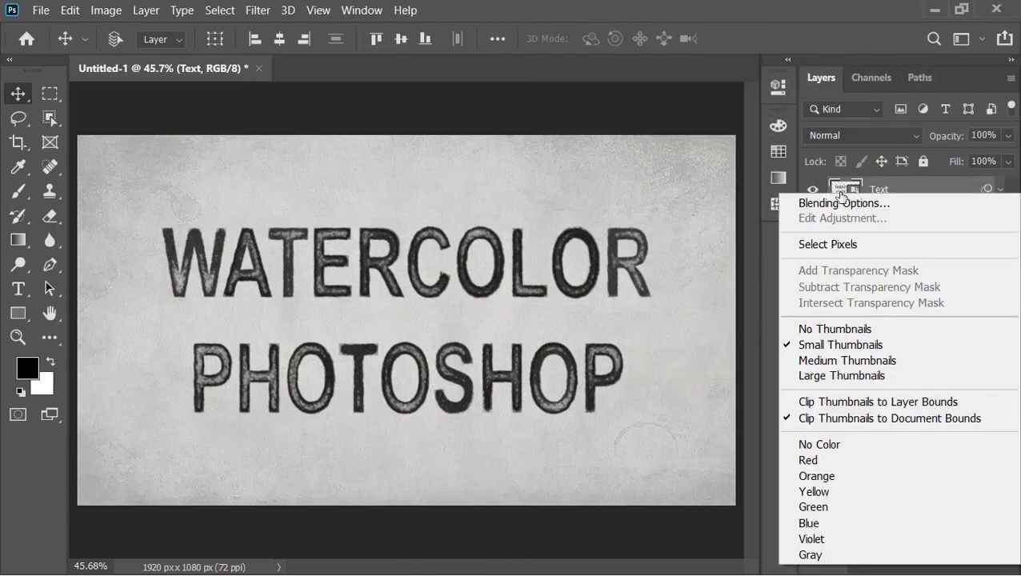
left_click(846, 204)
key("alt")
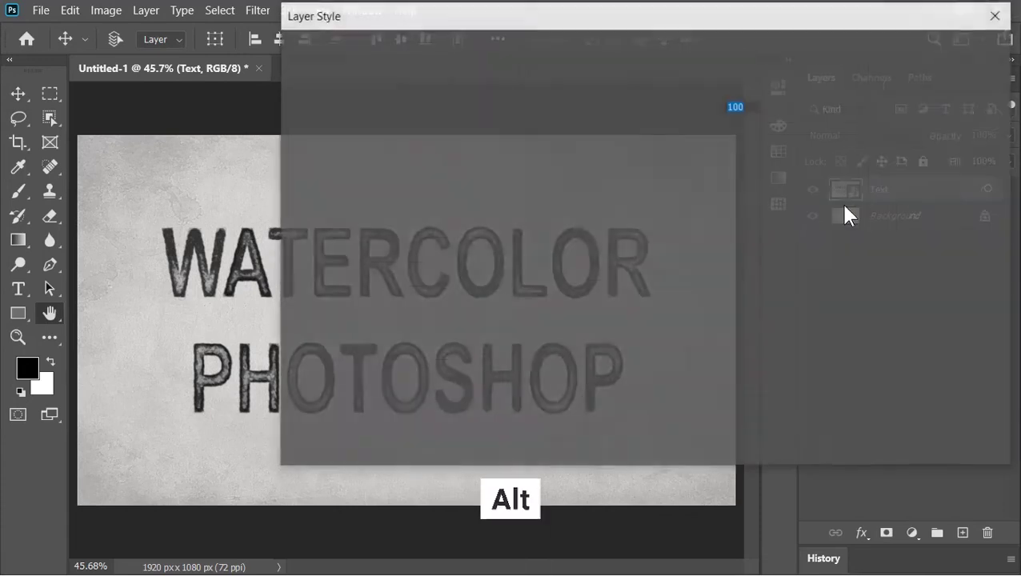
key("alt")
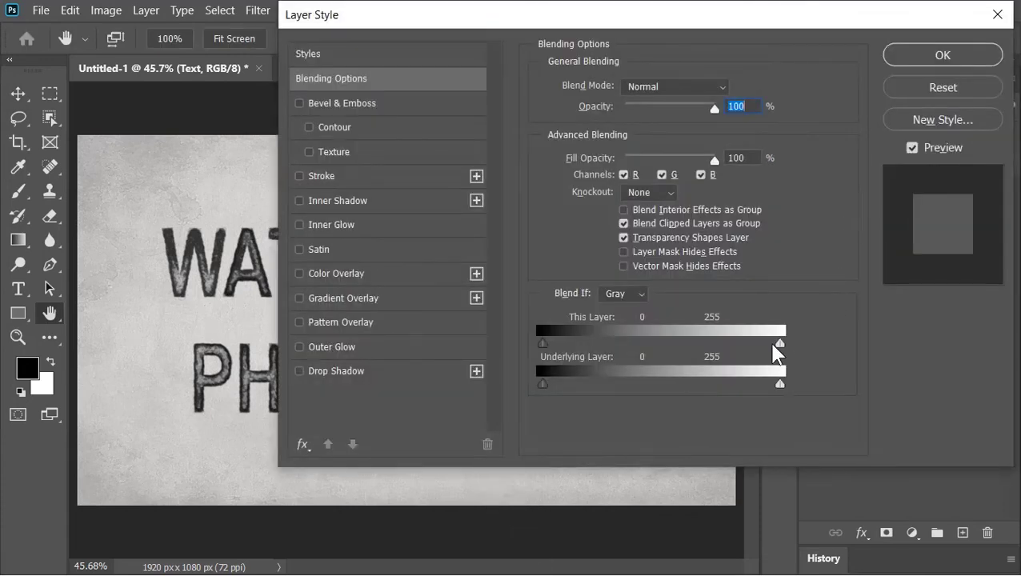
left_click_drag(780, 345, 526, 341)
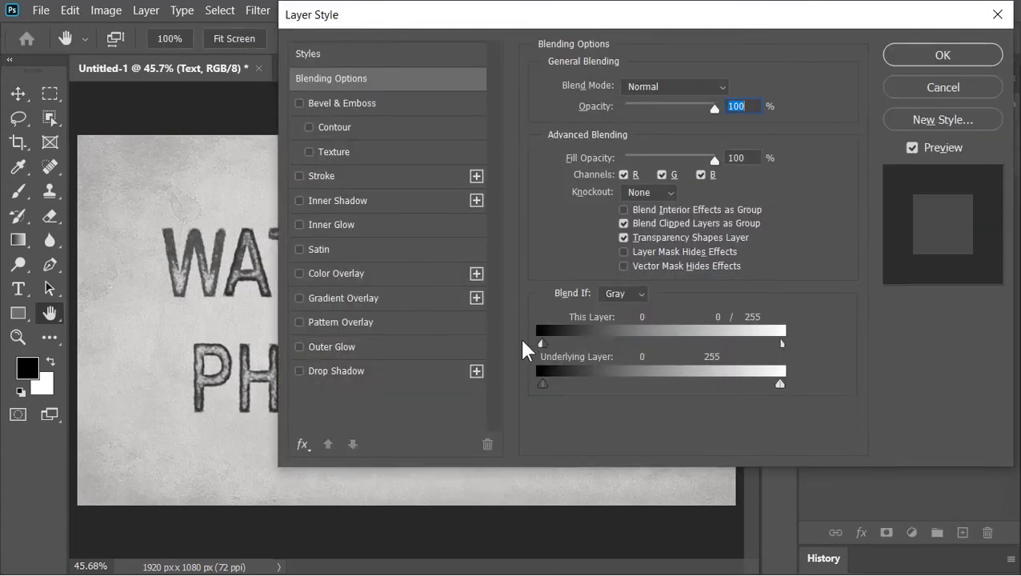
left_click(961, 61)
left_click(999, 190)
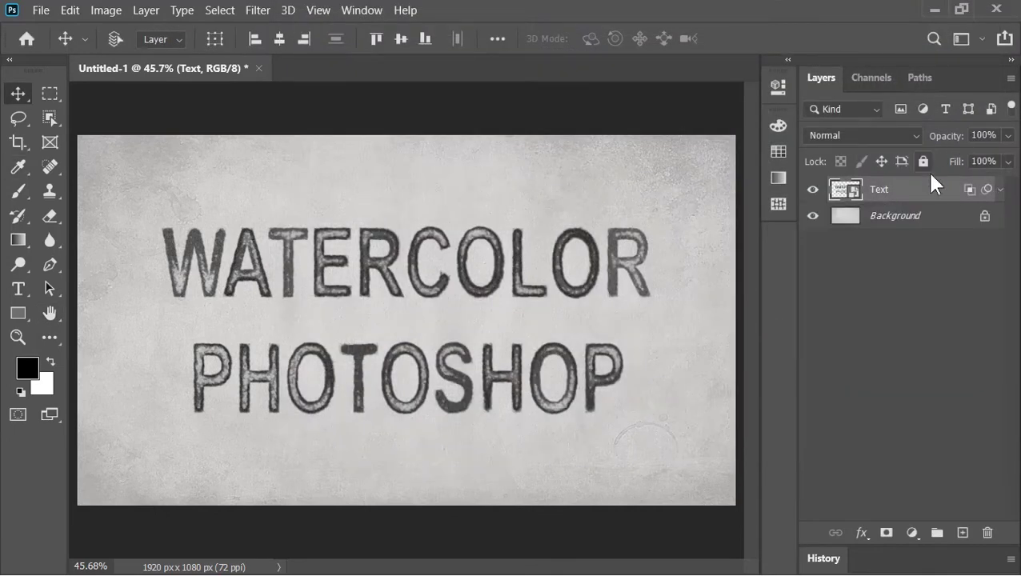
Group the text layer and add an orange ff4200 Solid Color fill layer.
key("ctrl+g")
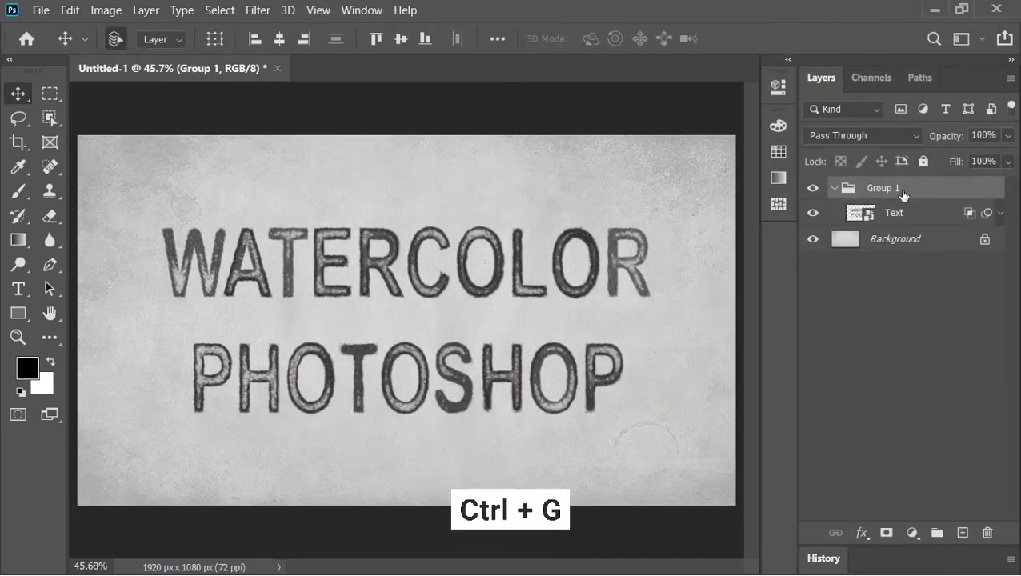
left_click(833, 189)
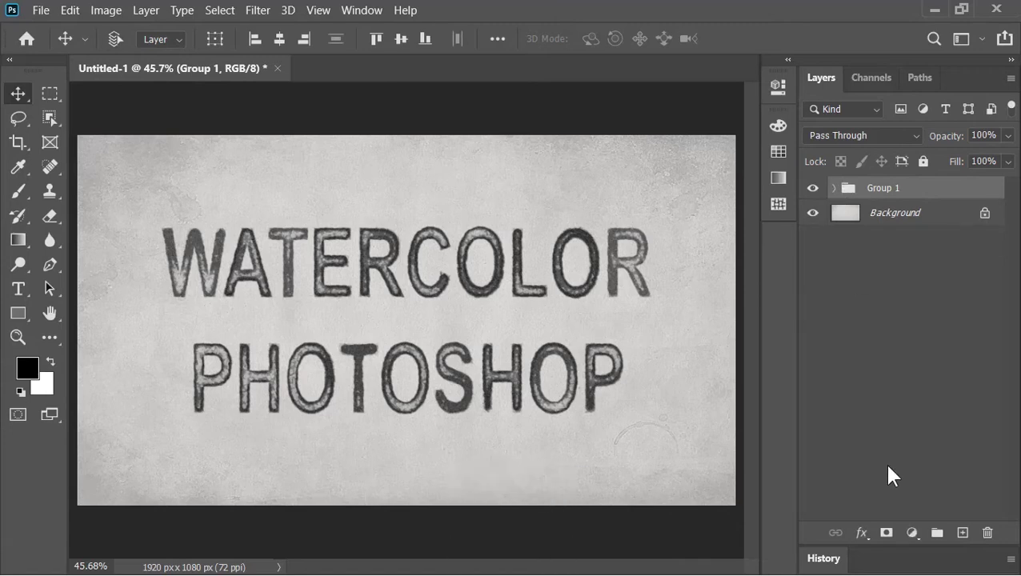
left_click(913, 532)
left_click(896, 200)
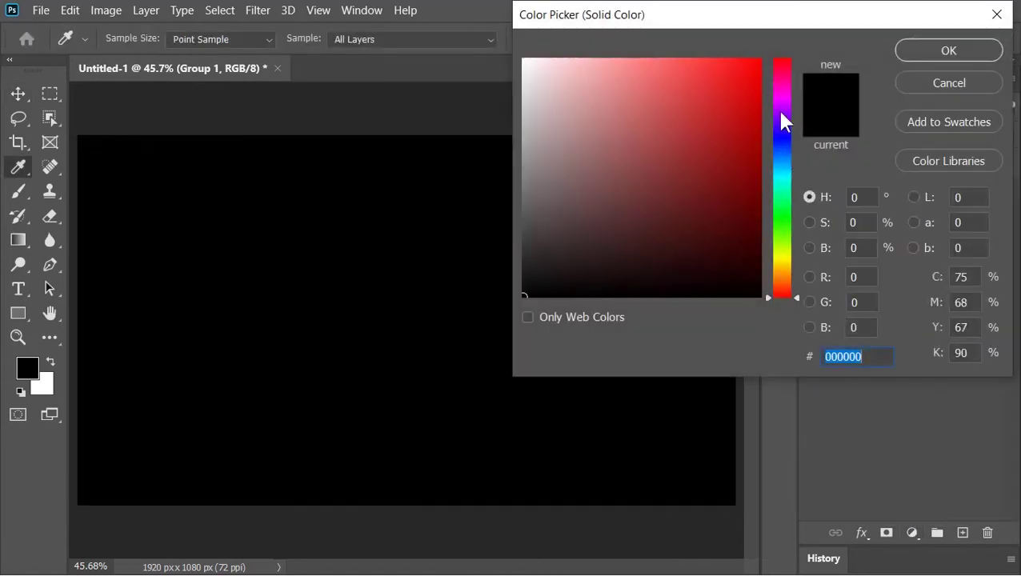
left_click(761, 59)
left_click_drag(777, 279, 783, 290)
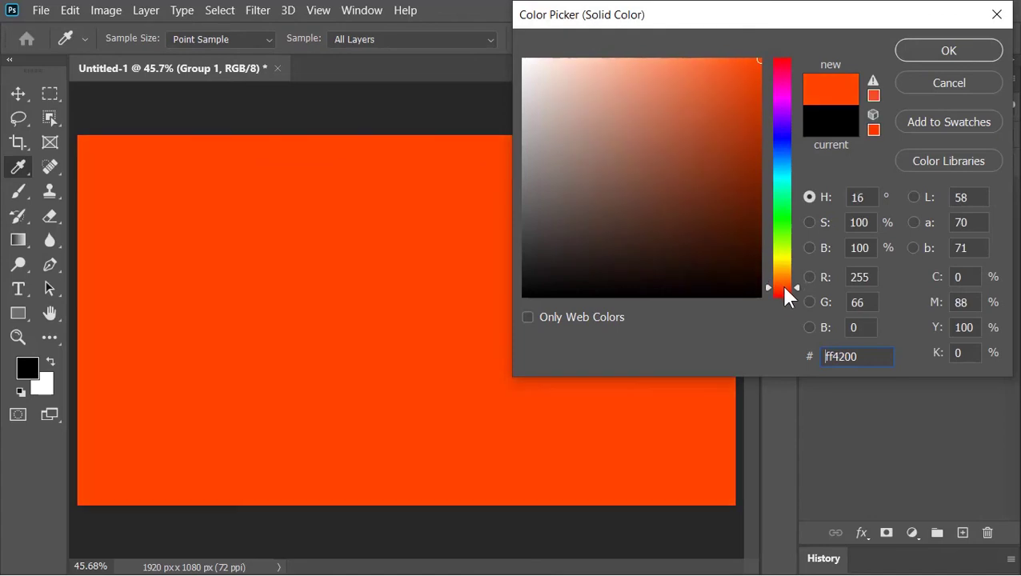
left_click(922, 50)
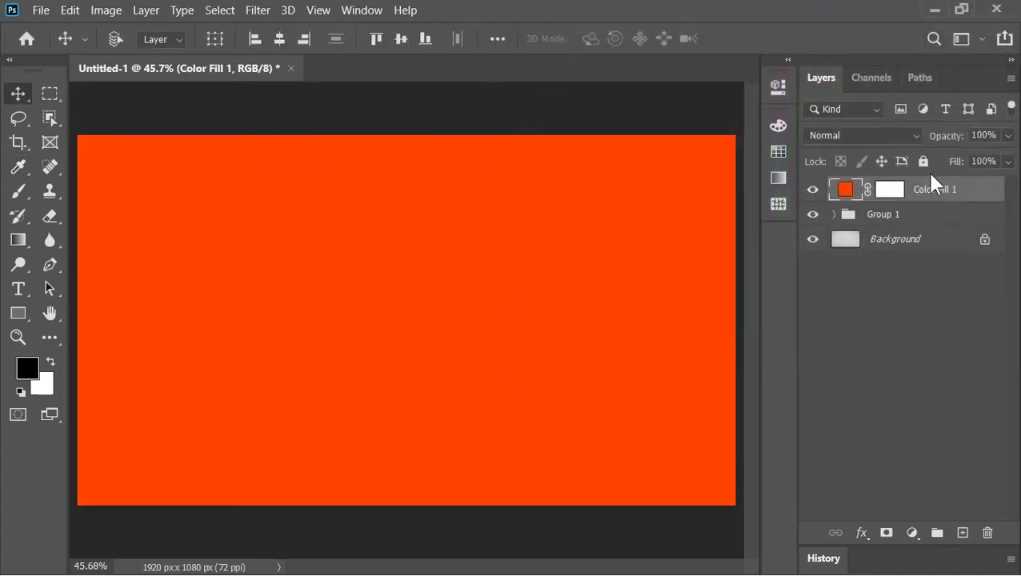
Clip the orange fill to the text group in Screen mode and drop the Paint image onto the canvas.
right_click(920, 191)
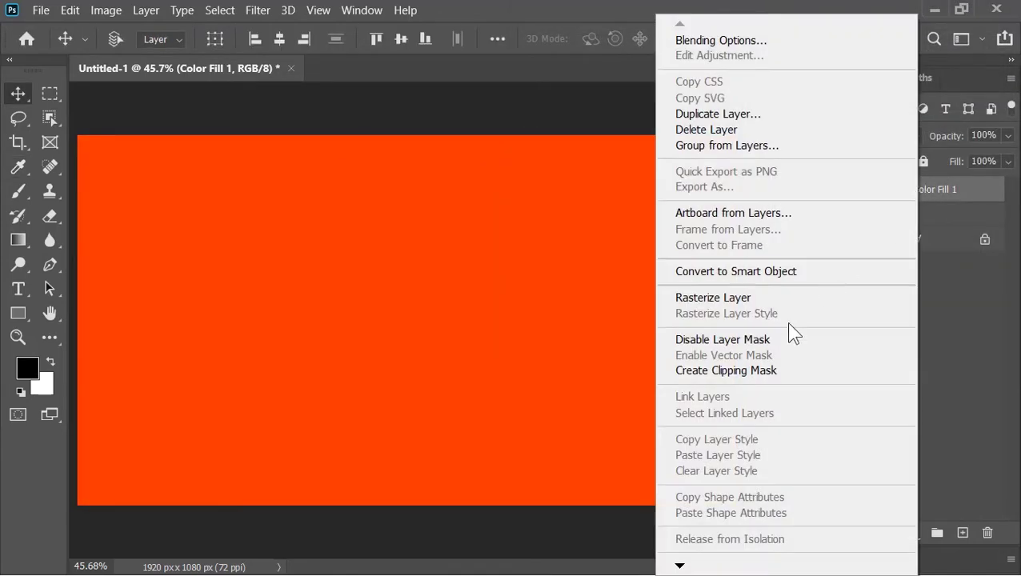
left_click(768, 370)
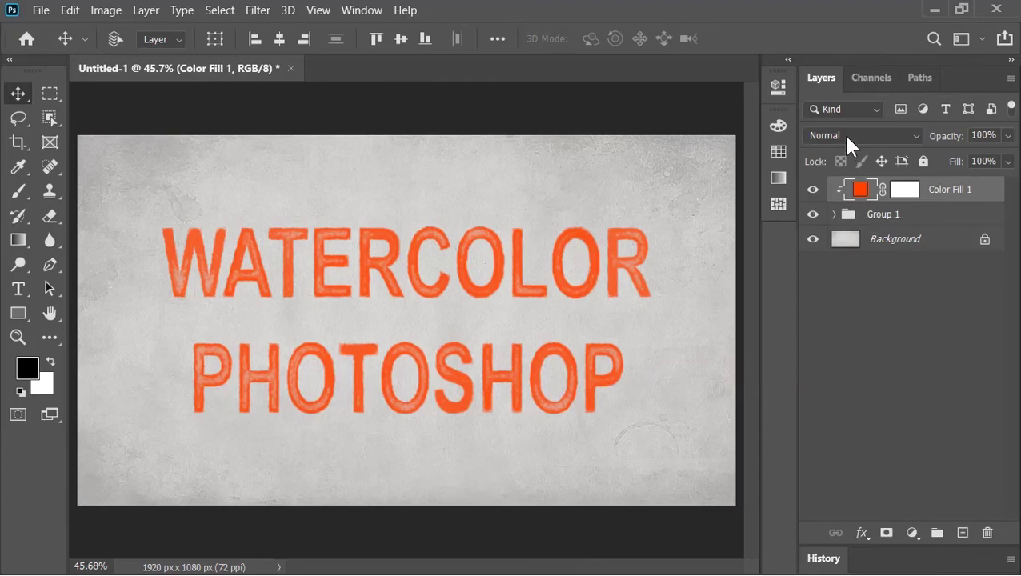
left_click(843, 133)
left_click(836, 259)
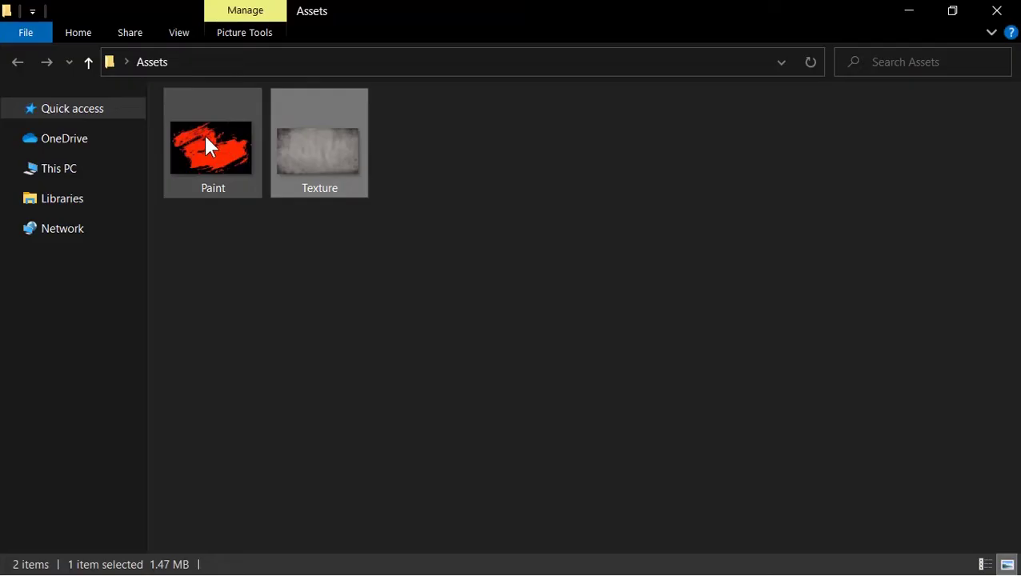
left_click_drag(206, 141, 308, 416)
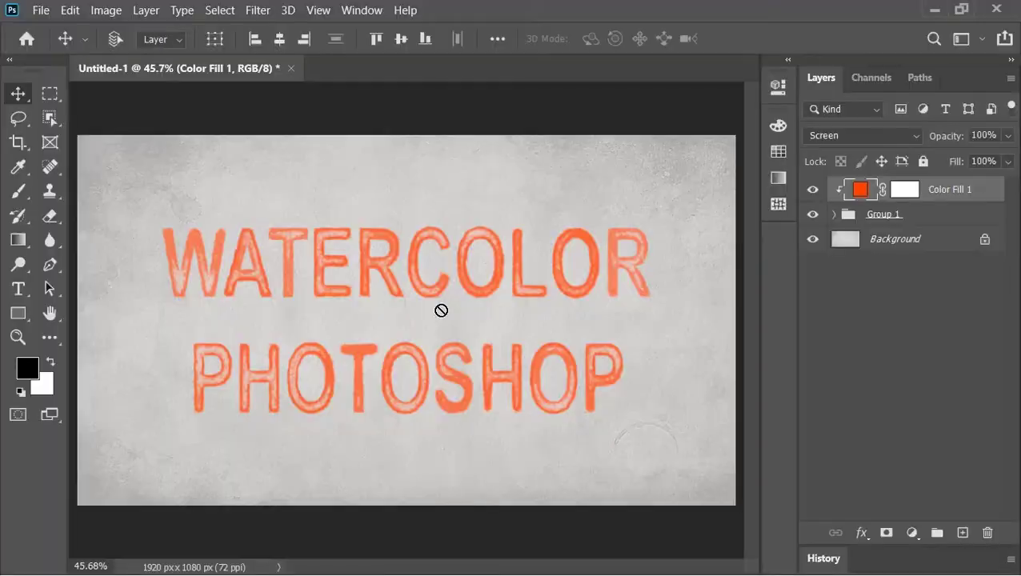
left_click_drag(440, 311, 439, 308)
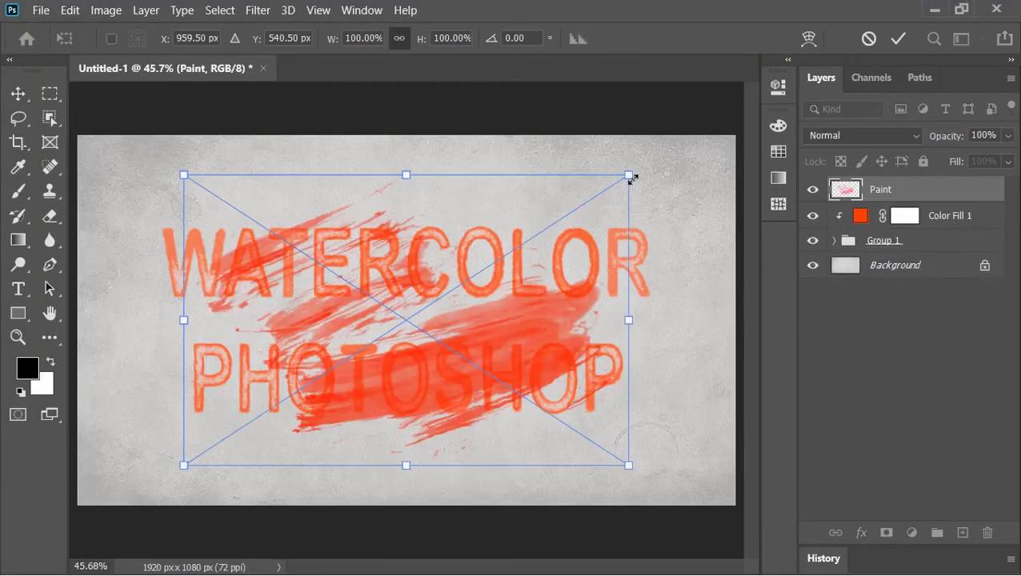
Scale and rotate the paint strokes into the top-left corner, blended in Hard Light mode.
mouse_move(639, 166)
left_mouse_down()
mouse_move(586, 198)
mouse_move(241, 90)
mouse_move(334, 231)
mouse_move(235, 173)
left_mouse_up()
key("Return")
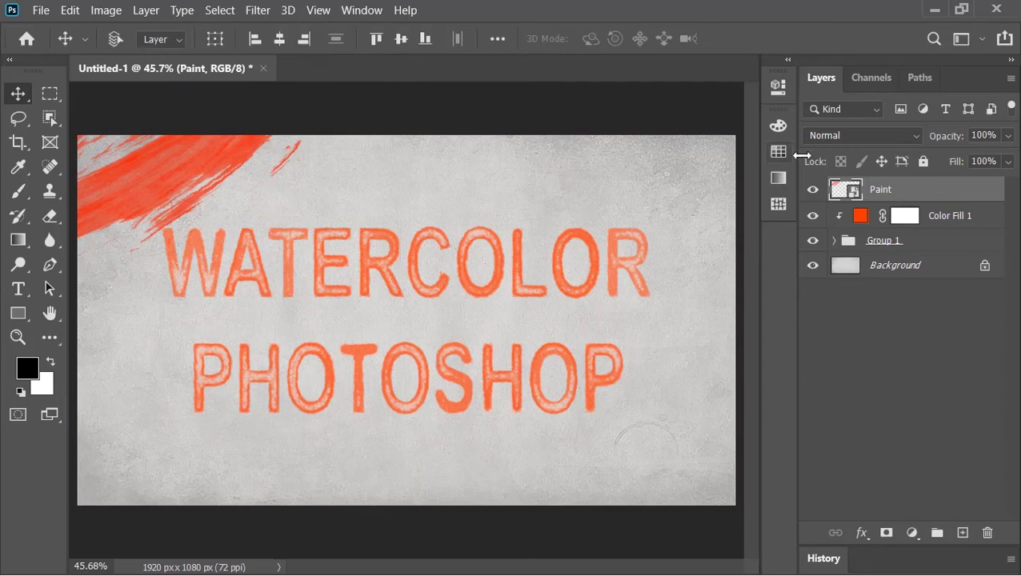
left_click(823, 143)
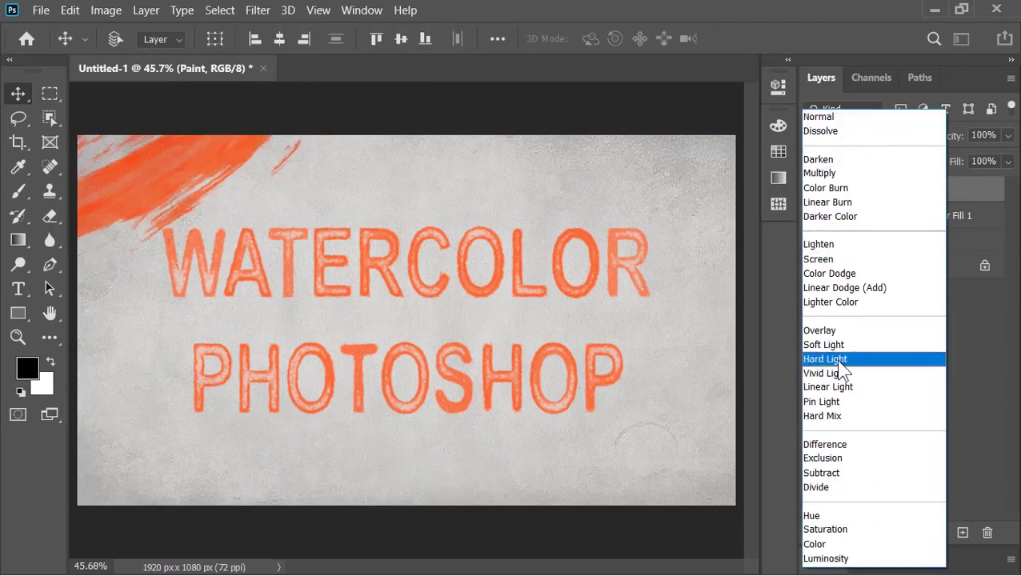
left_click(839, 364)
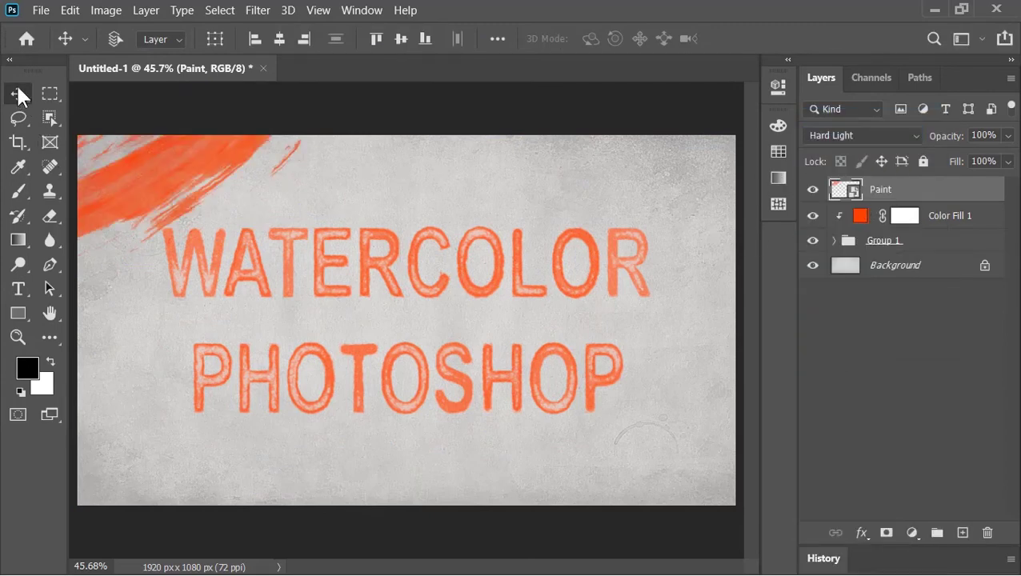
Duplicate the paint strokes into the bottom-right corner.
mouse_move(276, 256)
left_mouse_down()
mouse_move(610, 474)
mouse_move(724, 485)
left_mouse_up()
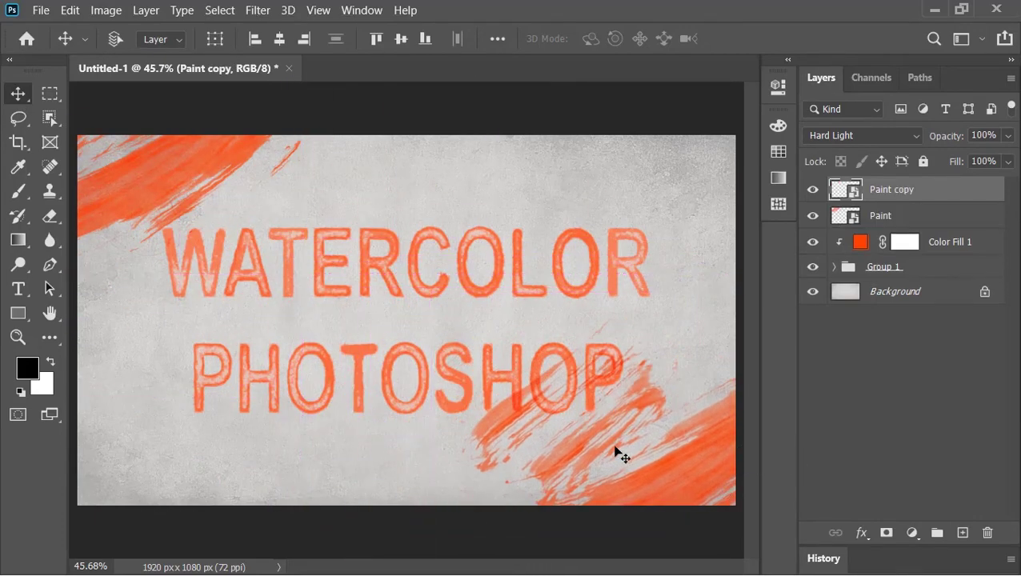
left_click_drag(621, 454, 678, 468)
scroll(678, 468, "down", 2)
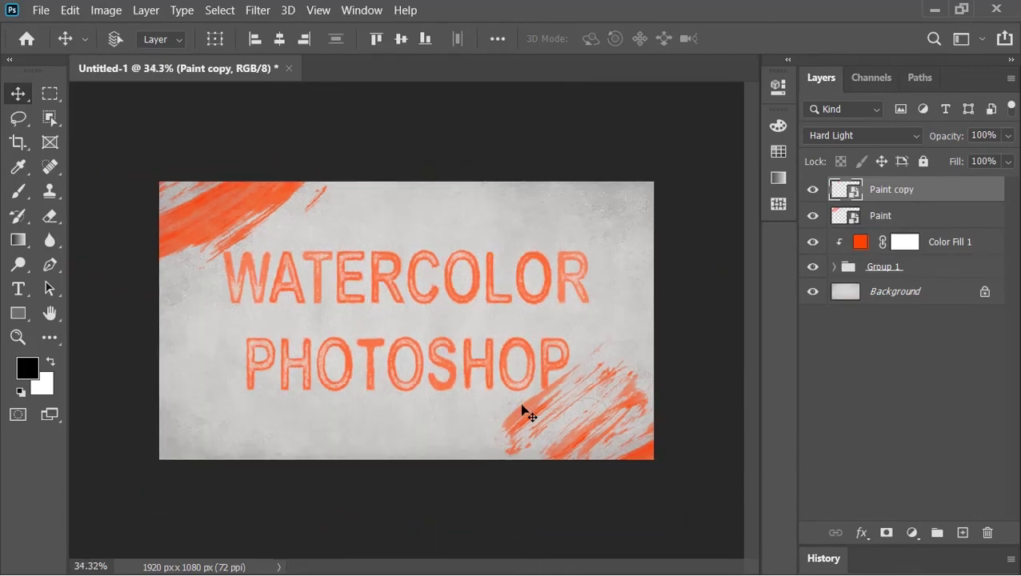
Add a Hue/Saturation adjustment layer with Hue at -76, turning the orange text and strokes blue.
left_click(912, 531)
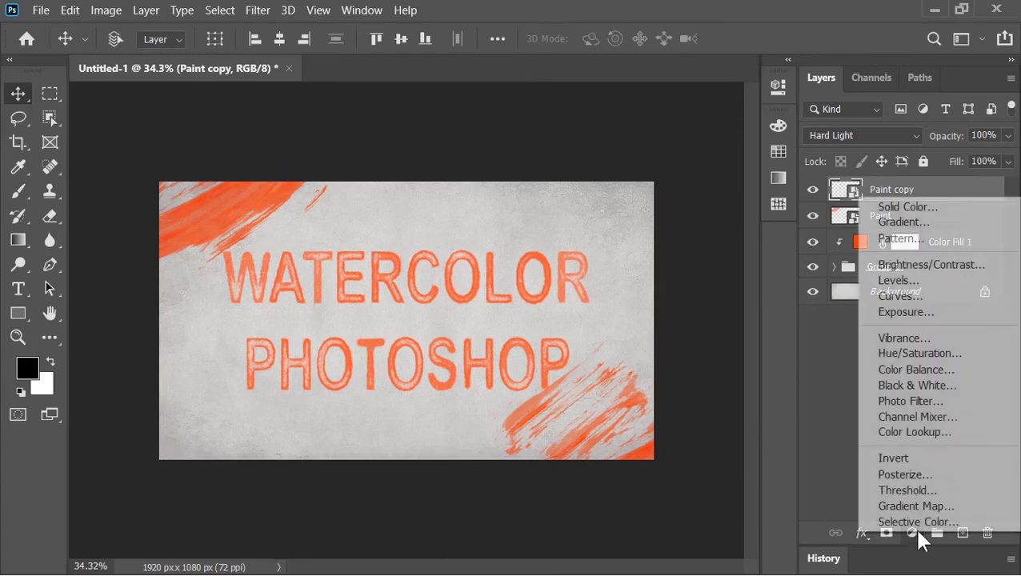
left_click(912, 358)
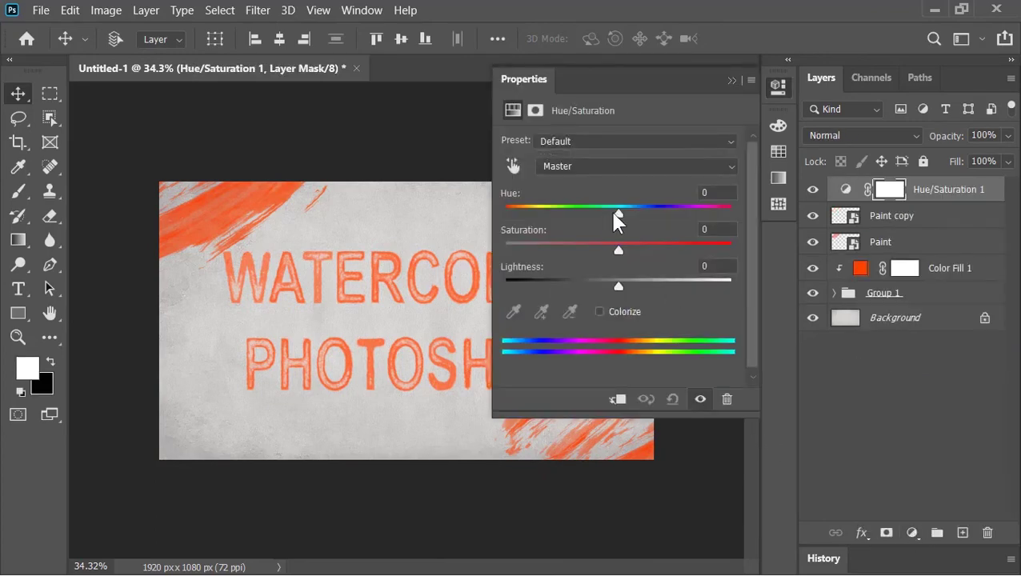
left_click_drag(614, 211, 520, 212)
left_click(731, 81)
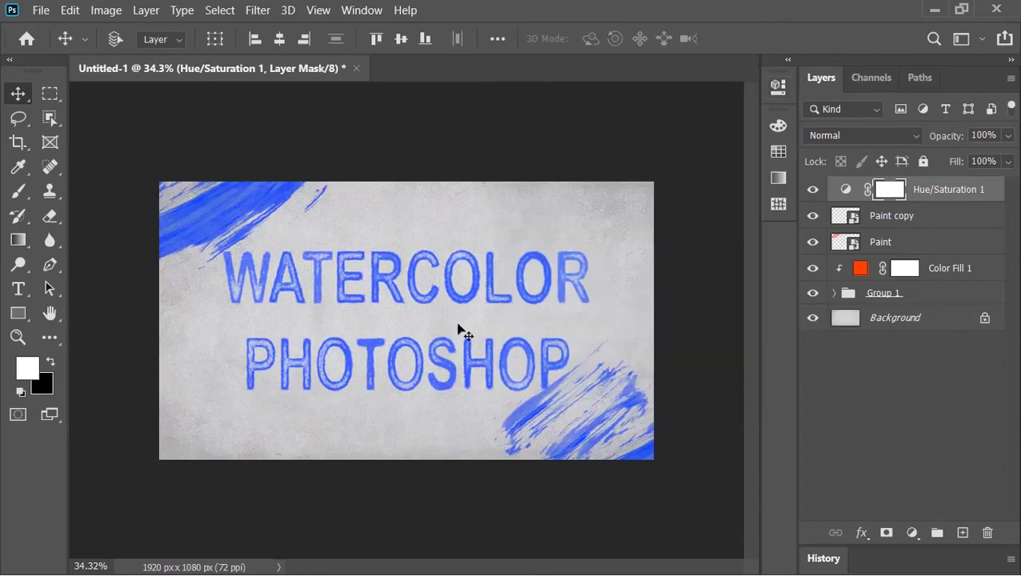
left_click(835, 294)
Inside the Text smart object, replace the wording with a two-line personal name, then save the .psb.
left_click(859, 320)
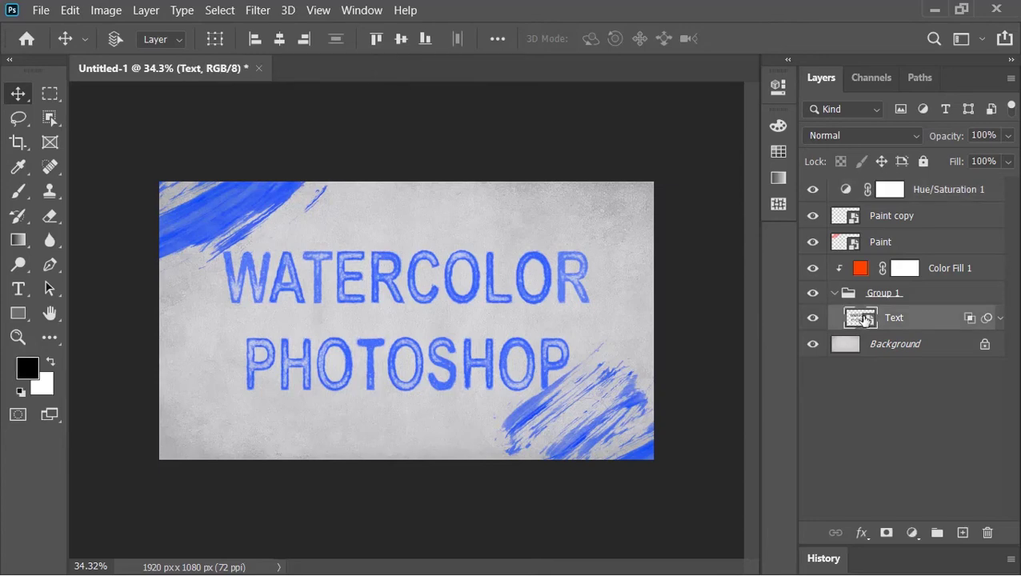
double_click(861, 319)
double_click(833, 193)
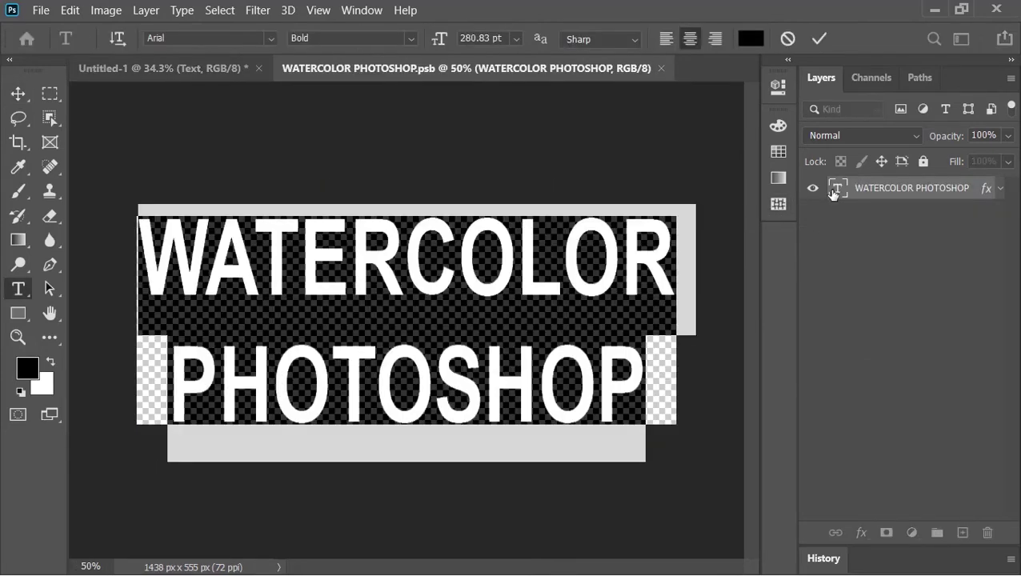
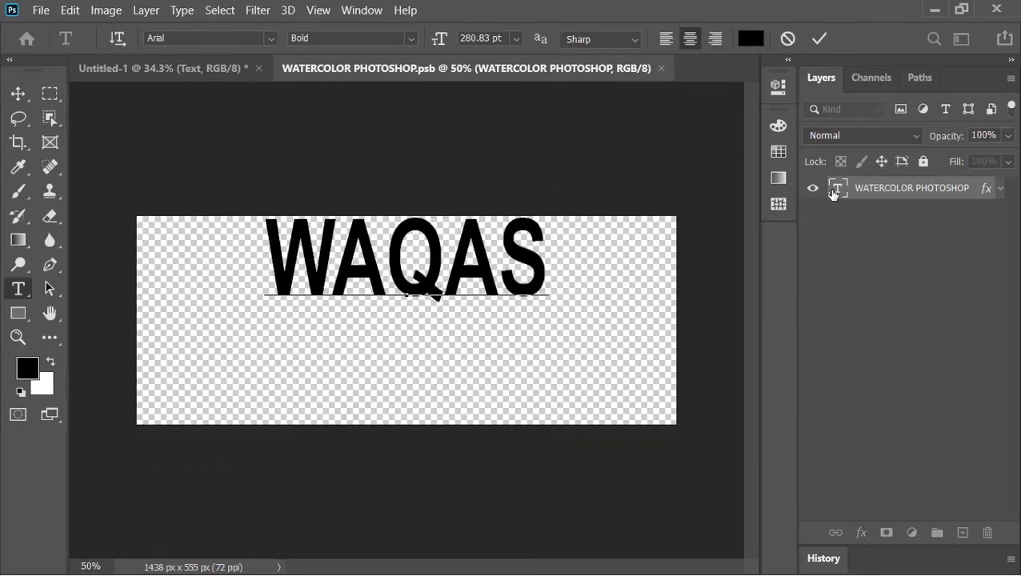
key("Return")
key("ctrl+a")
key("ctrl+t")
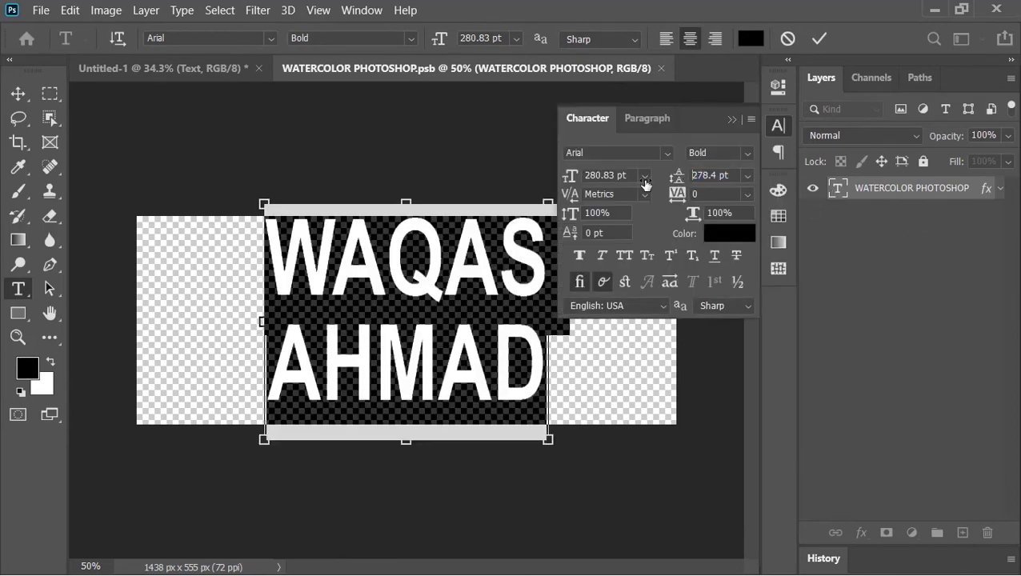
left_click(806, 192)
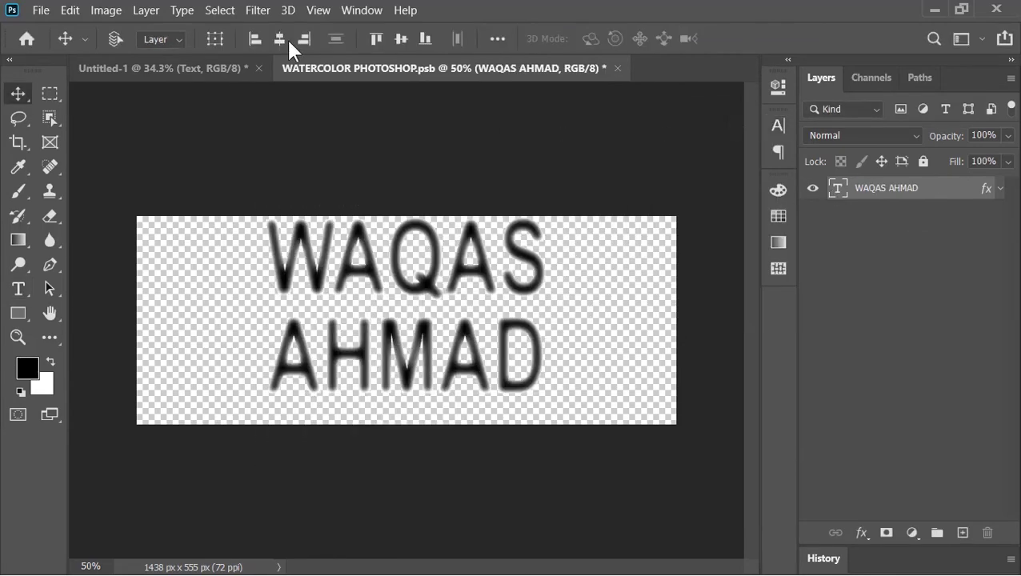
left_click(617, 69)
left_click(477, 246)
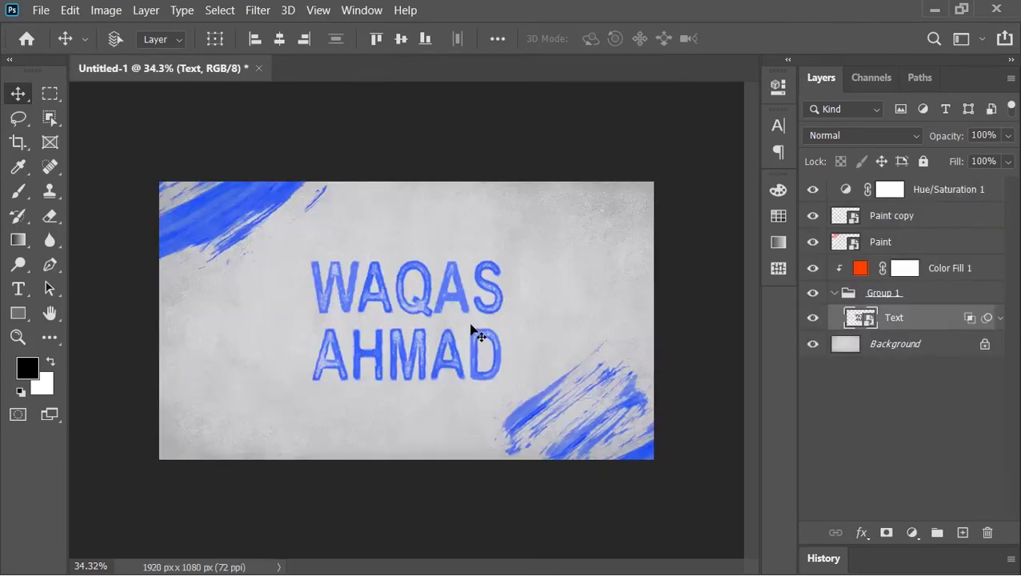
key("ctrl+plus")
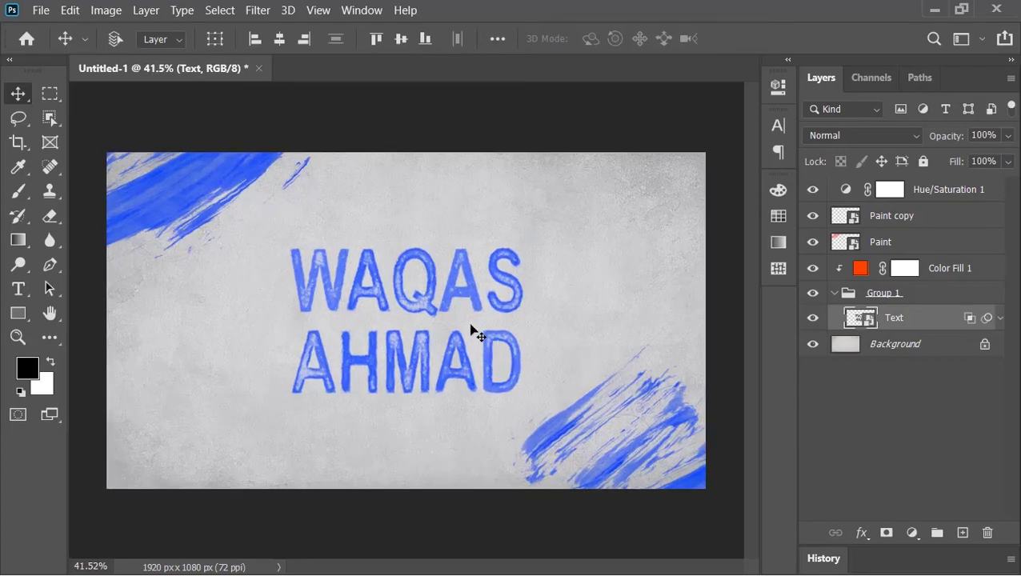